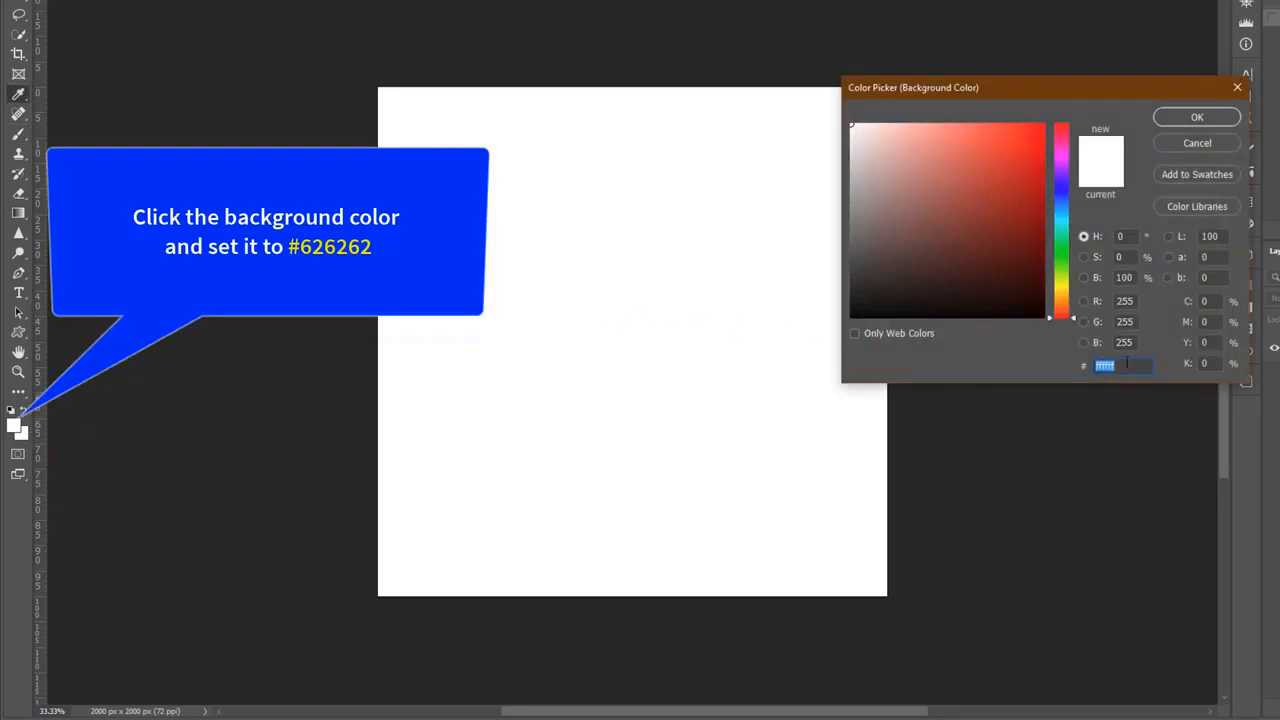
- Set the background color to #626262 and render Difference Clouds twice on the white canvas
{"action": "type", "text": "626262"}
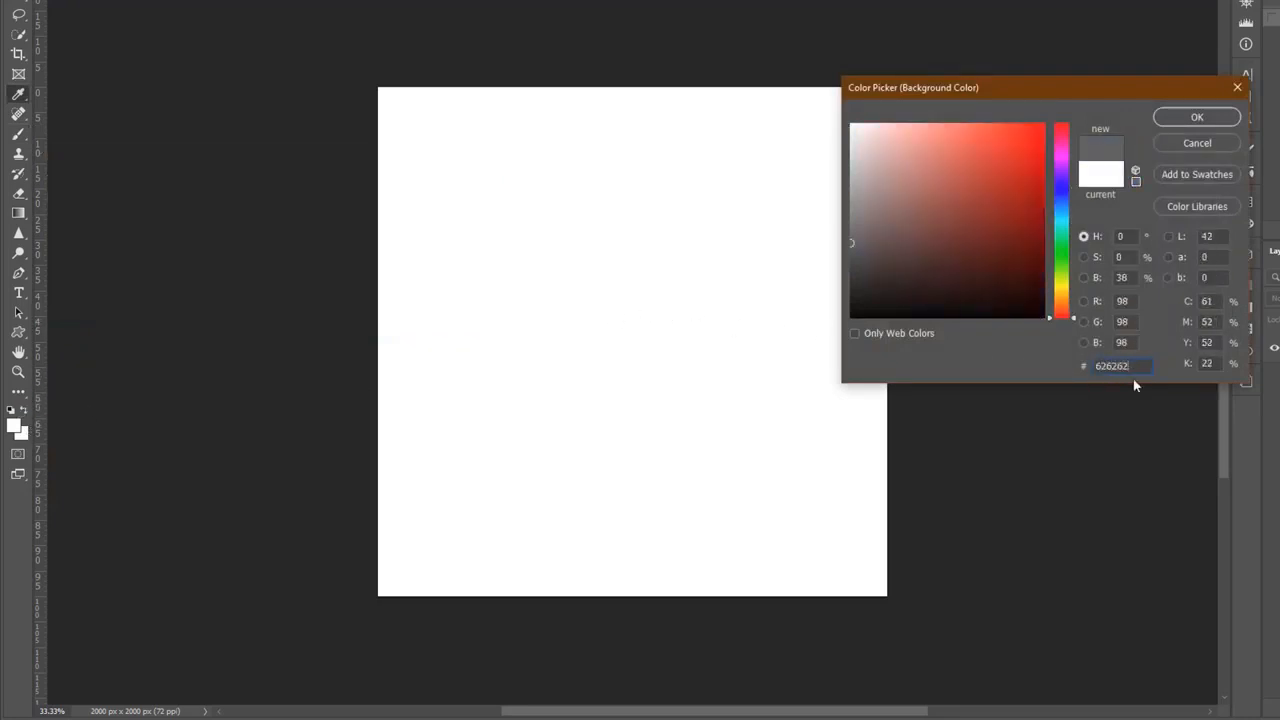
{"action": "left_click", "coordinate": [1197, 117]}
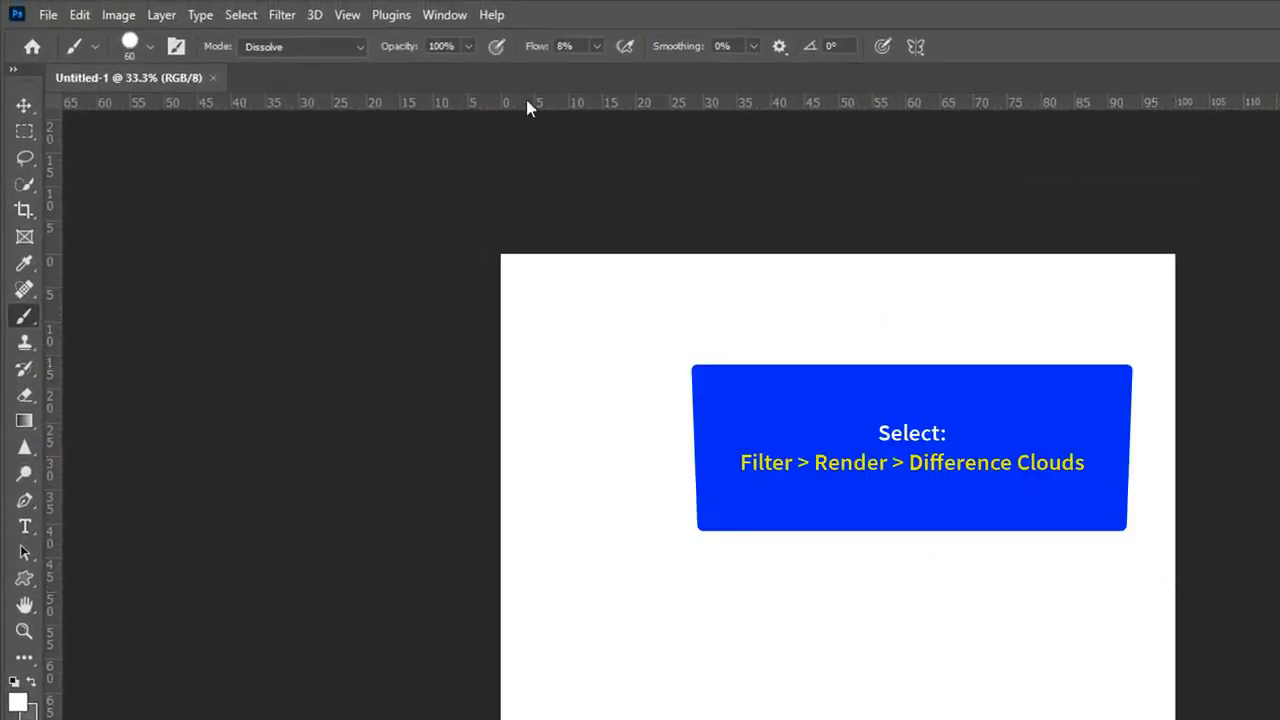
{"action": "left_click", "coordinate": [281, 14]}
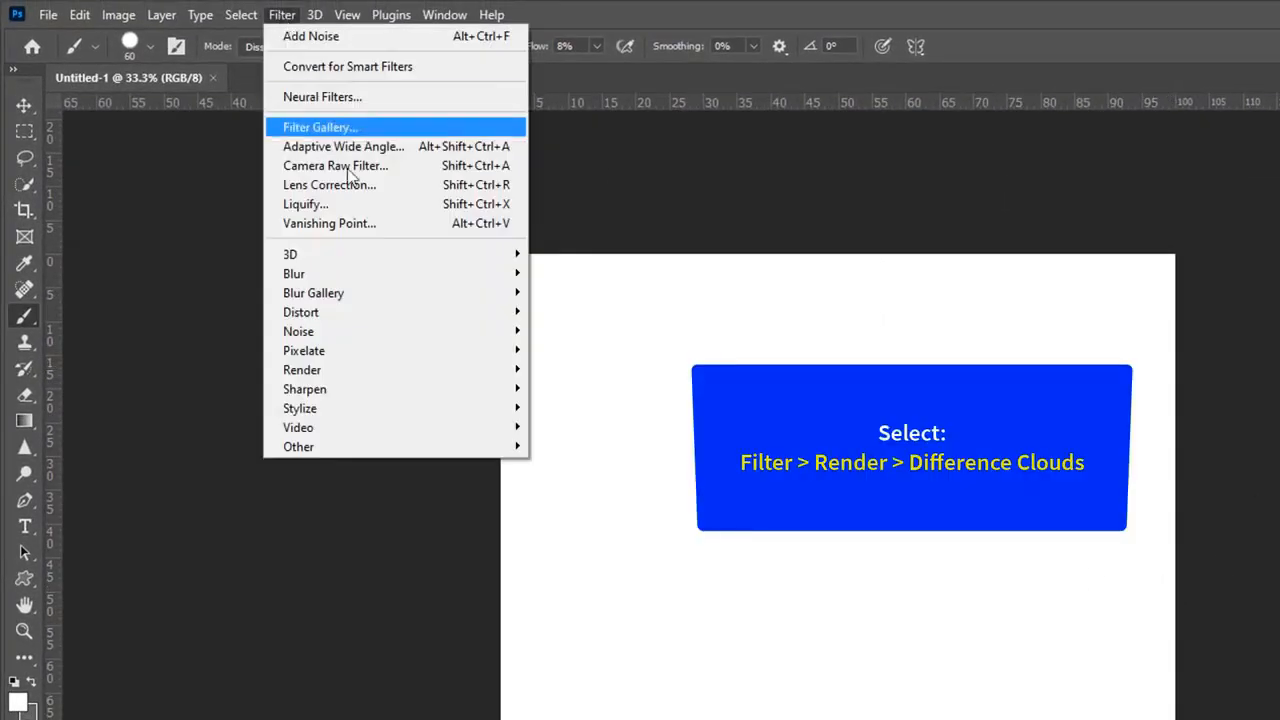
{"action": "mouse_move", "coordinate": [419, 367]}
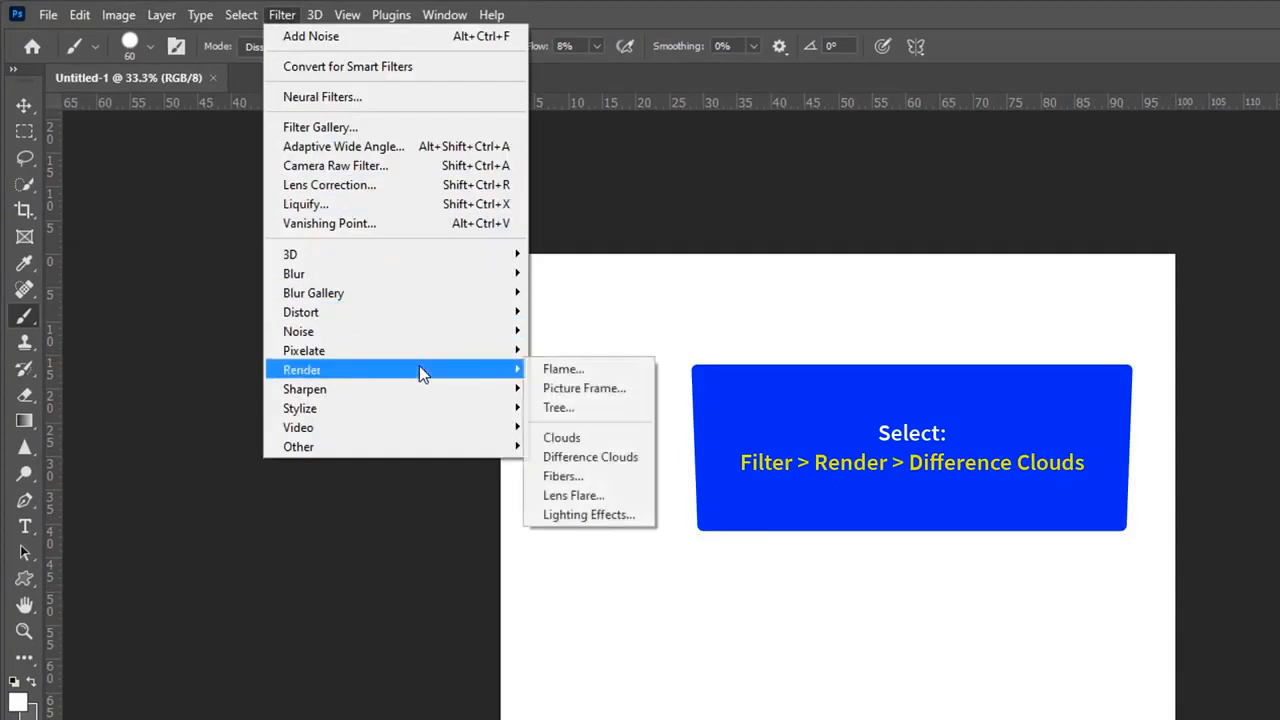
{"action": "left_click", "coordinate": [618, 452]}
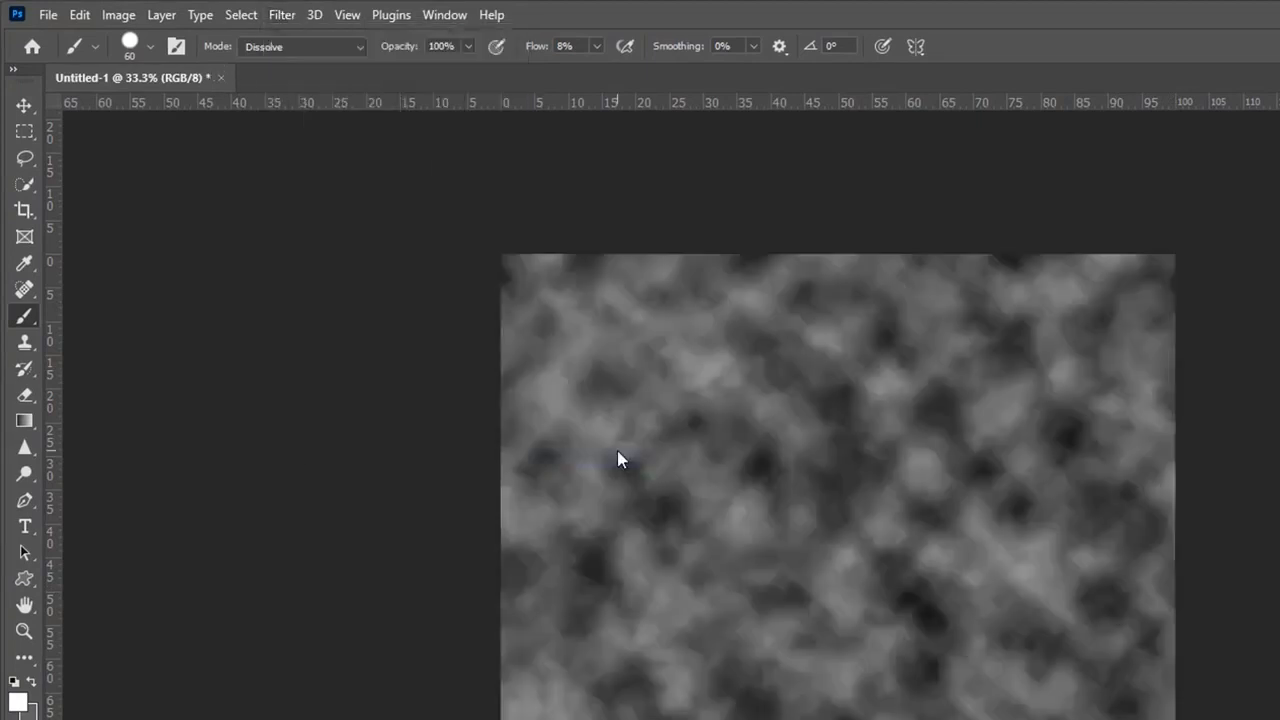
{"action": "left_click", "coordinate": [285, 15]}
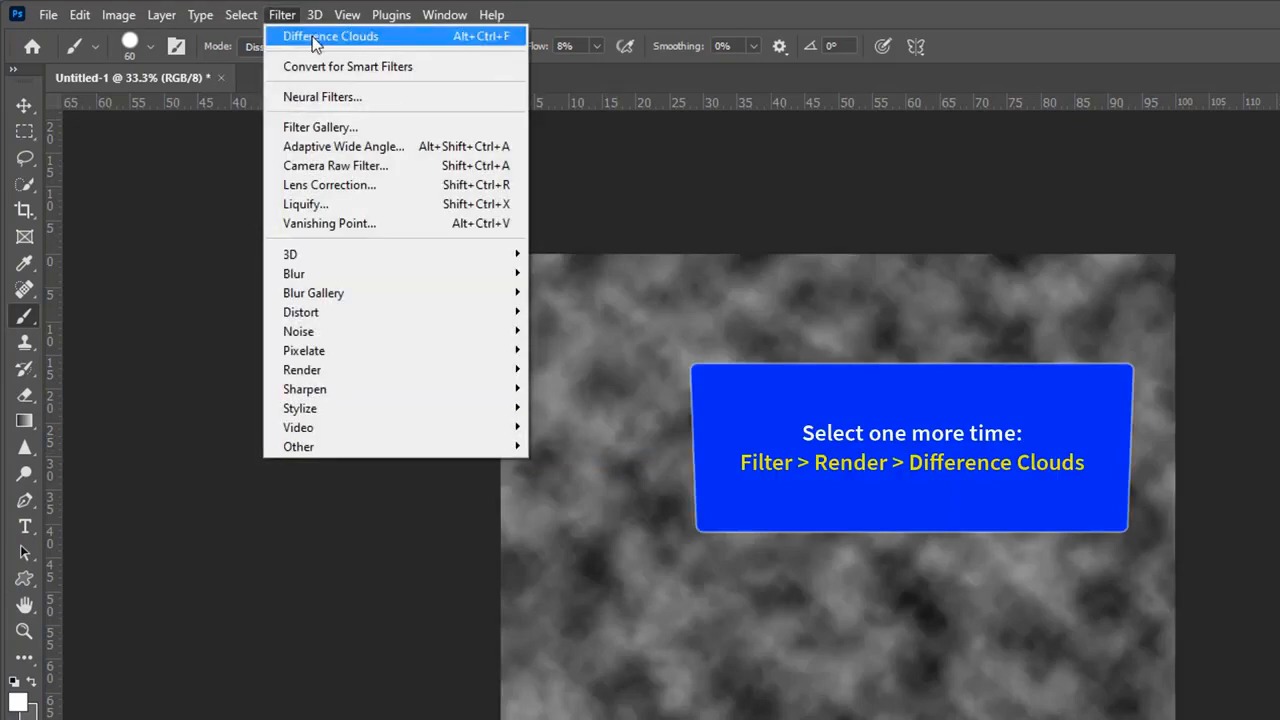
{"action": "left_click", "coordinate": [354, 38]}
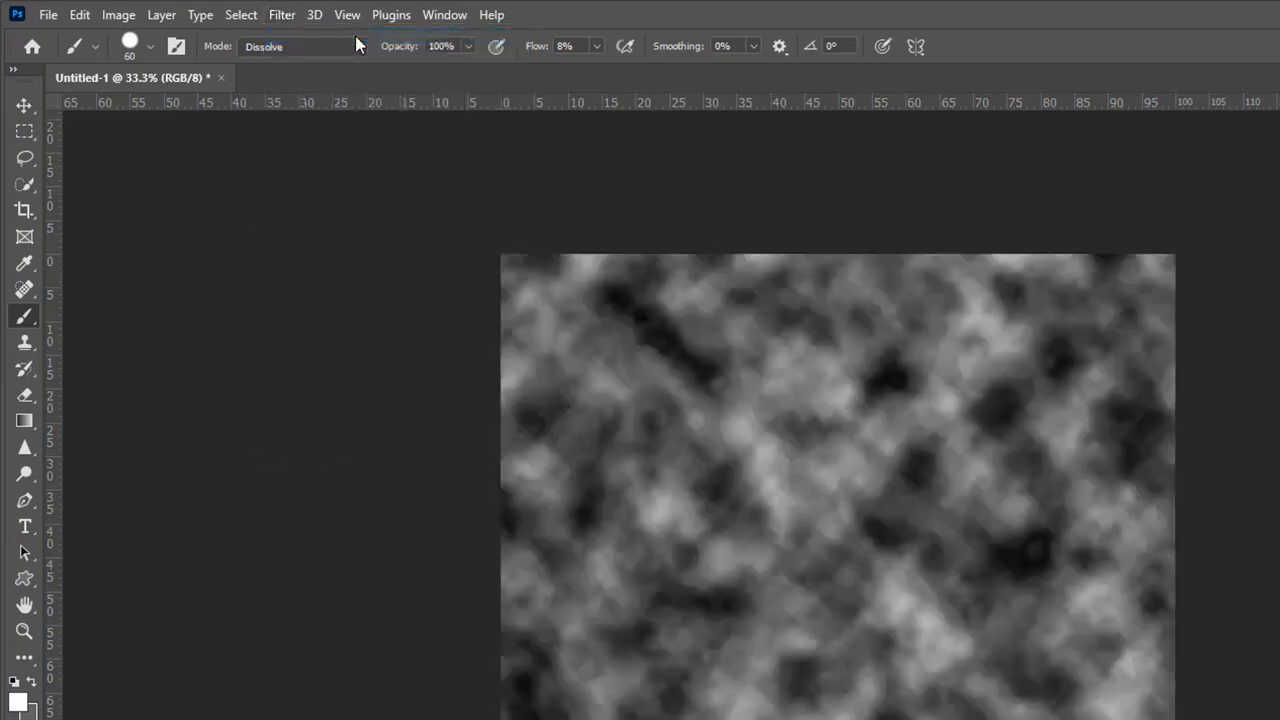
- Apply the Solarize stylize filter to the cloud texture
{"action": "left_click", "coordinate": [282, 17]}
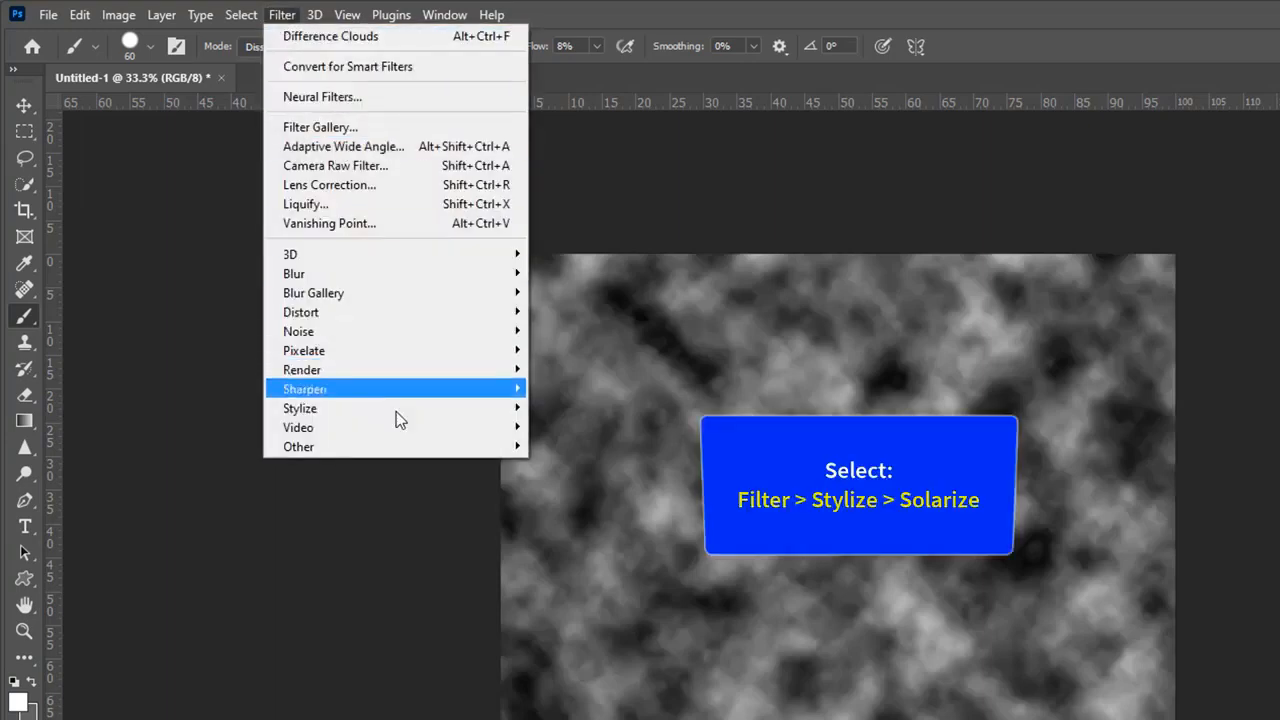
{"action": "mouse_move", "coordinate": [395, 415]}
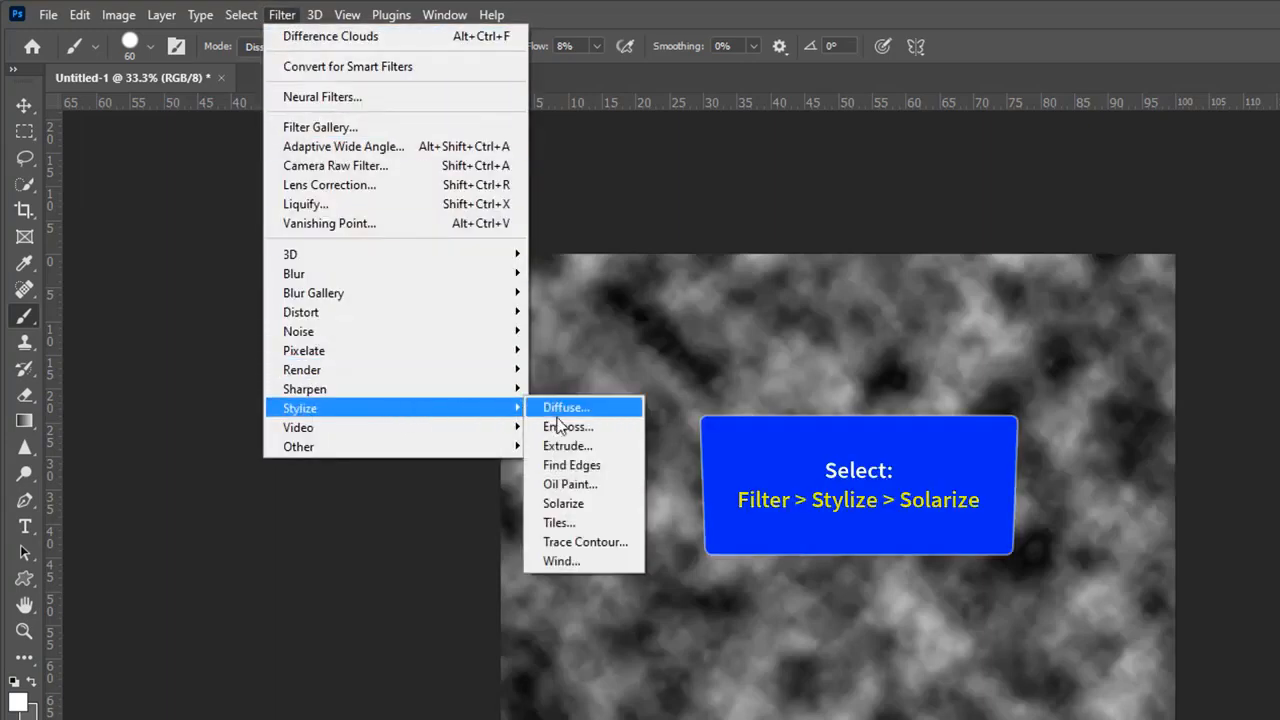
{"action": "left_click", "coordinate": [599, 503]}
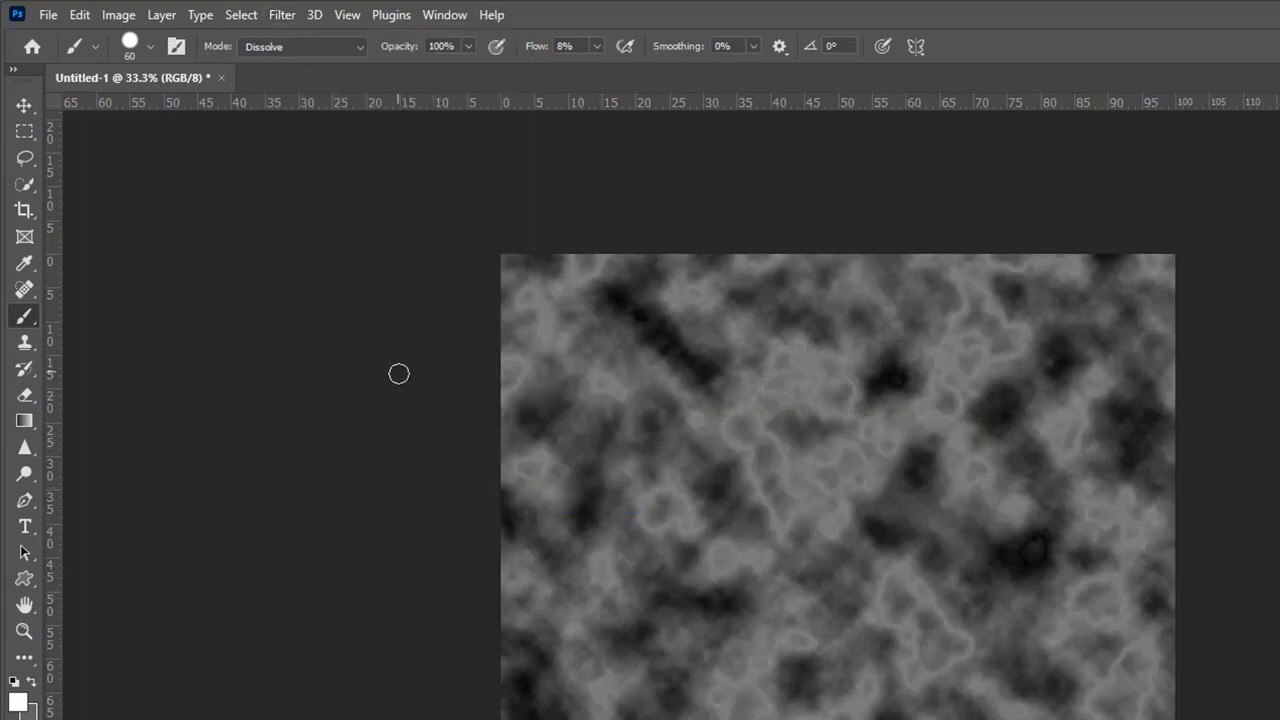
- Emboss the texture with an angle of 135°, a height of 3 pixels and an amount of 100%
{"action": "left_click", "coordinate": [281, 16]}
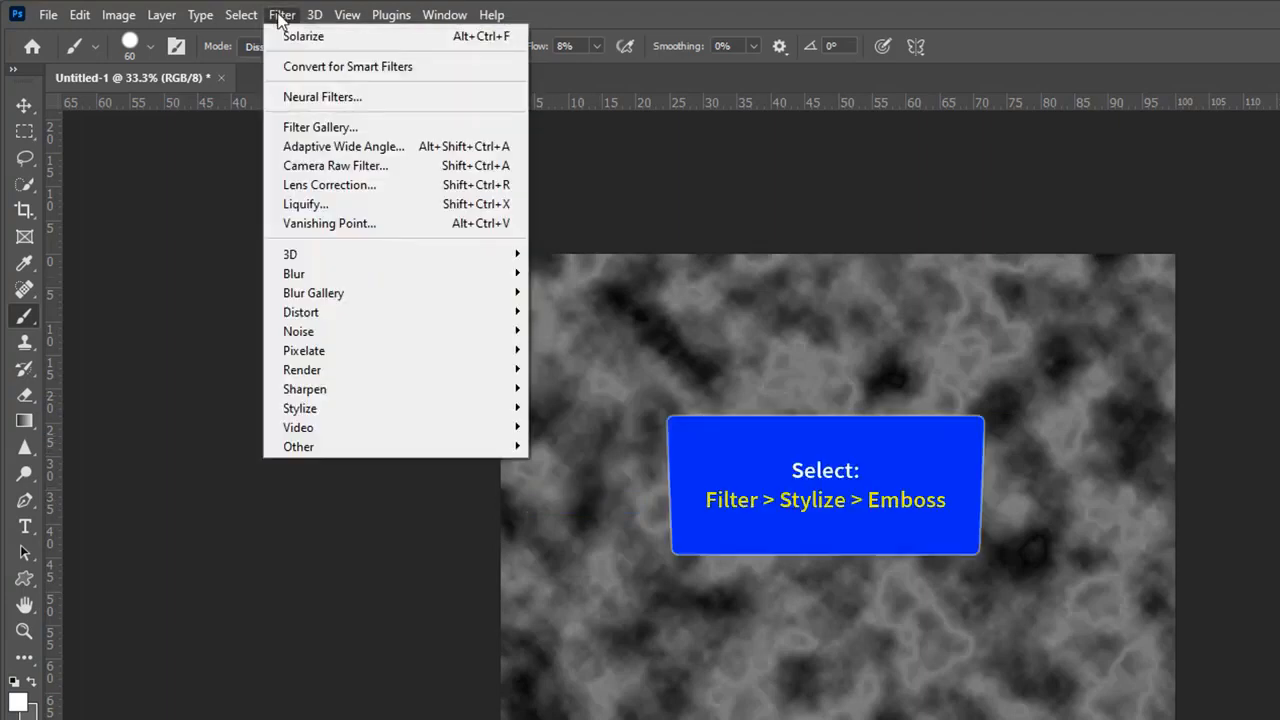
{"action": "mouse_move", "coordinate": [396, 420]}
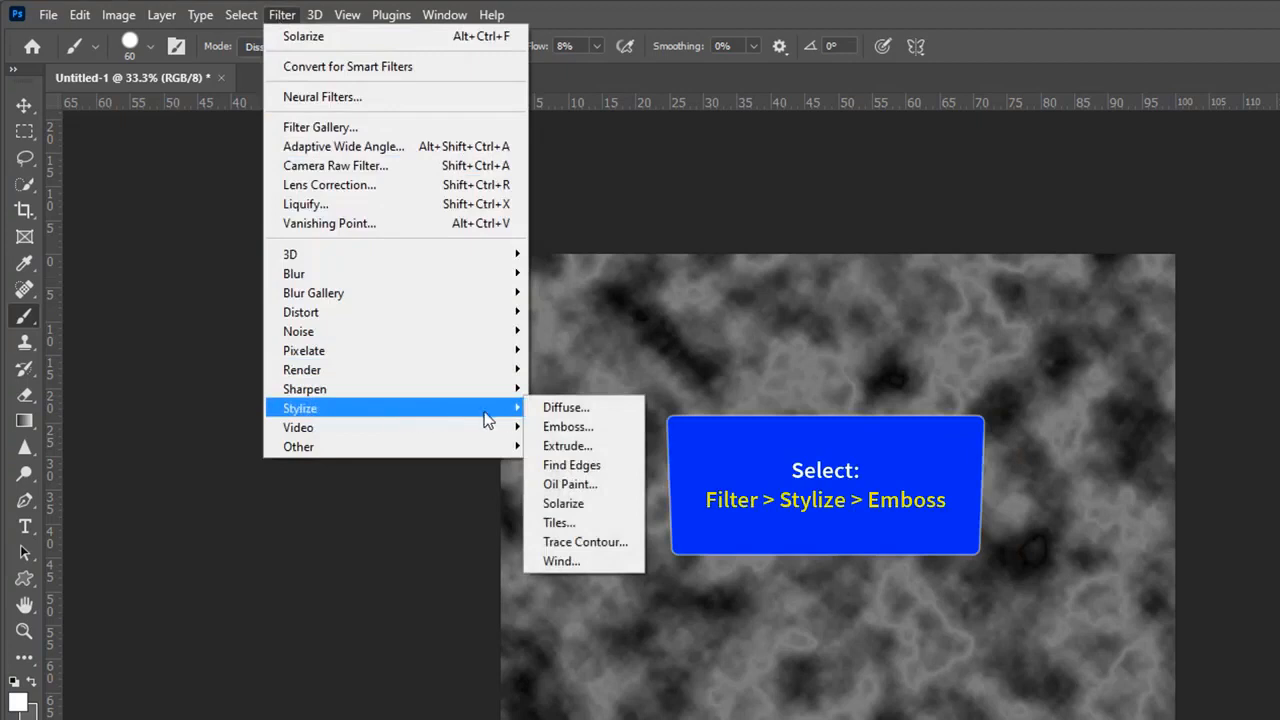
{"action": "left_click", "coordinate": [566, 427]}
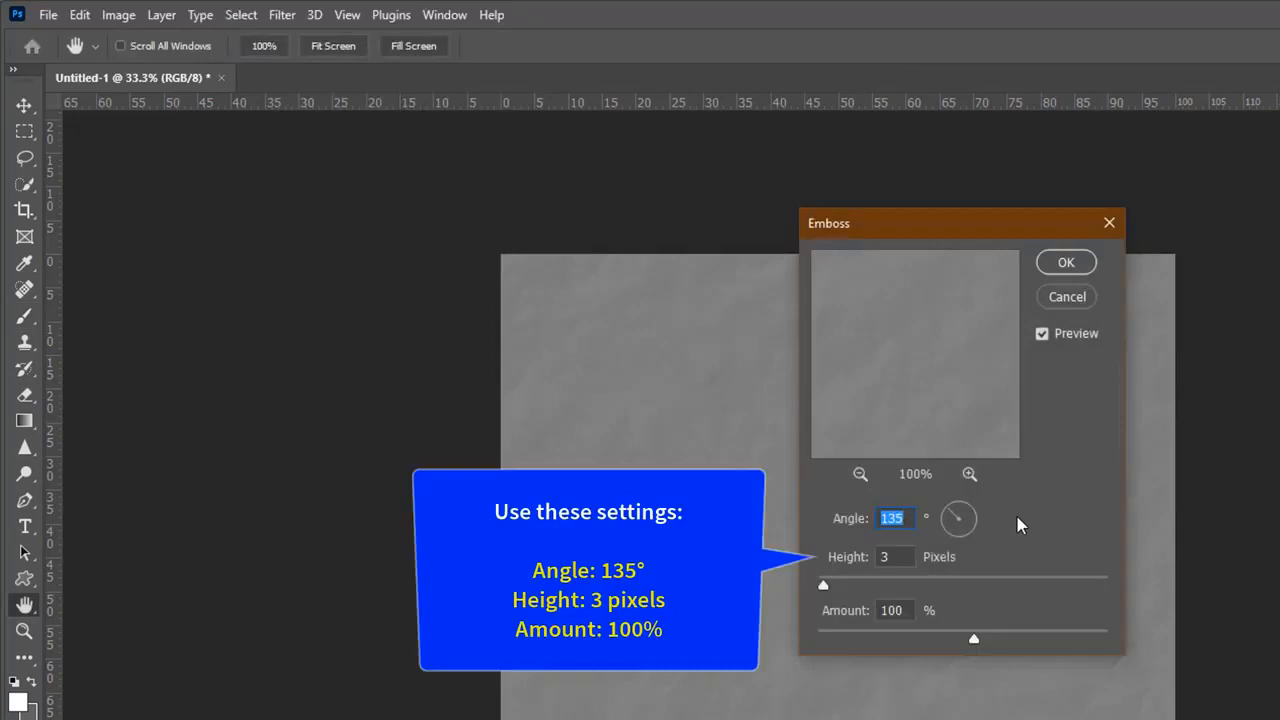
{"action": "left_click", "coordinate": [1062, 263]}
{"action": "key", "text": "b"}
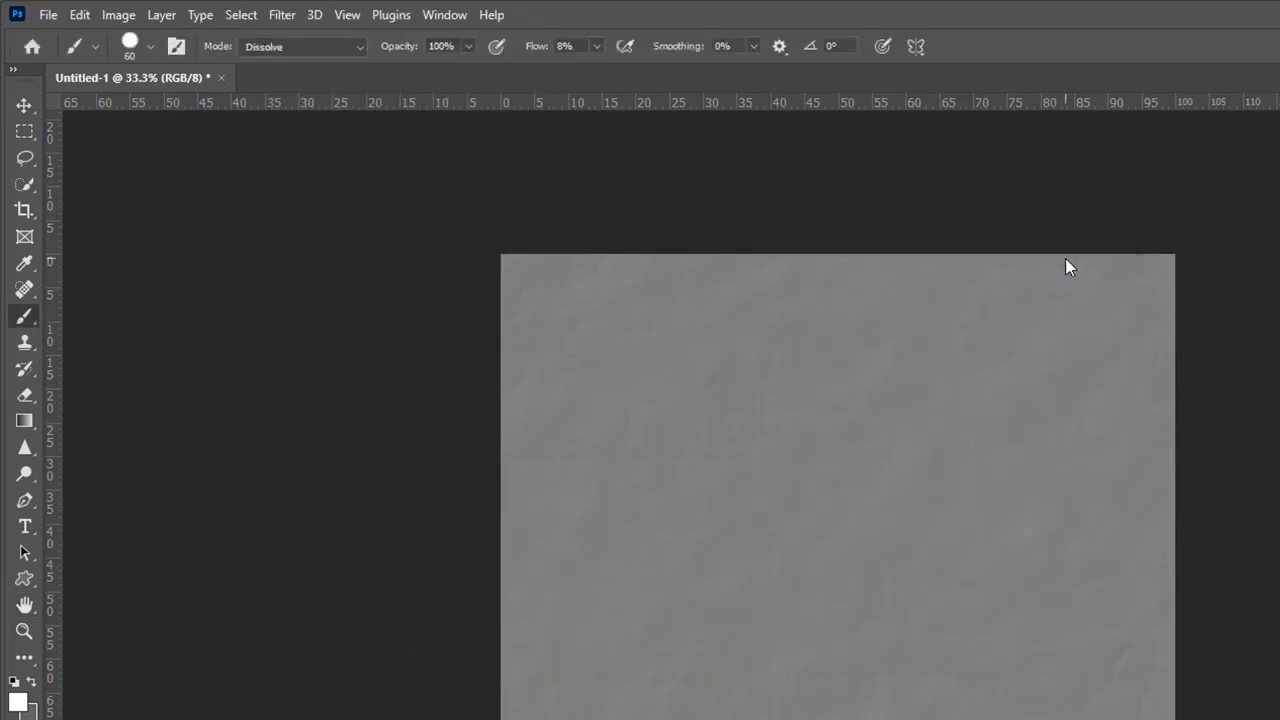
- Add 5% monochromatic noise with Gaussian distribution to the embossed texture
{"action": "left_click", "coordinate": [283, 15]}
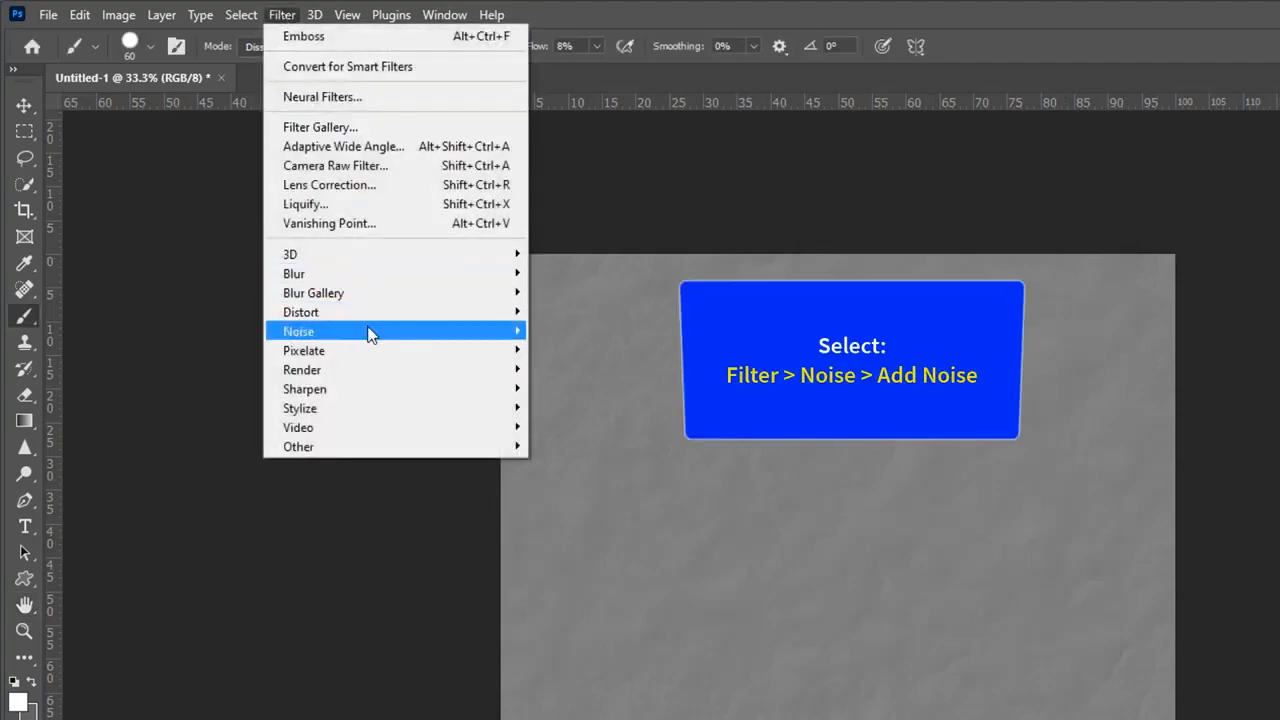
{"action": "mouse_move", "coordinate": [495, 332]}
{"action": "left_click", "coordinate": [545, 331]}
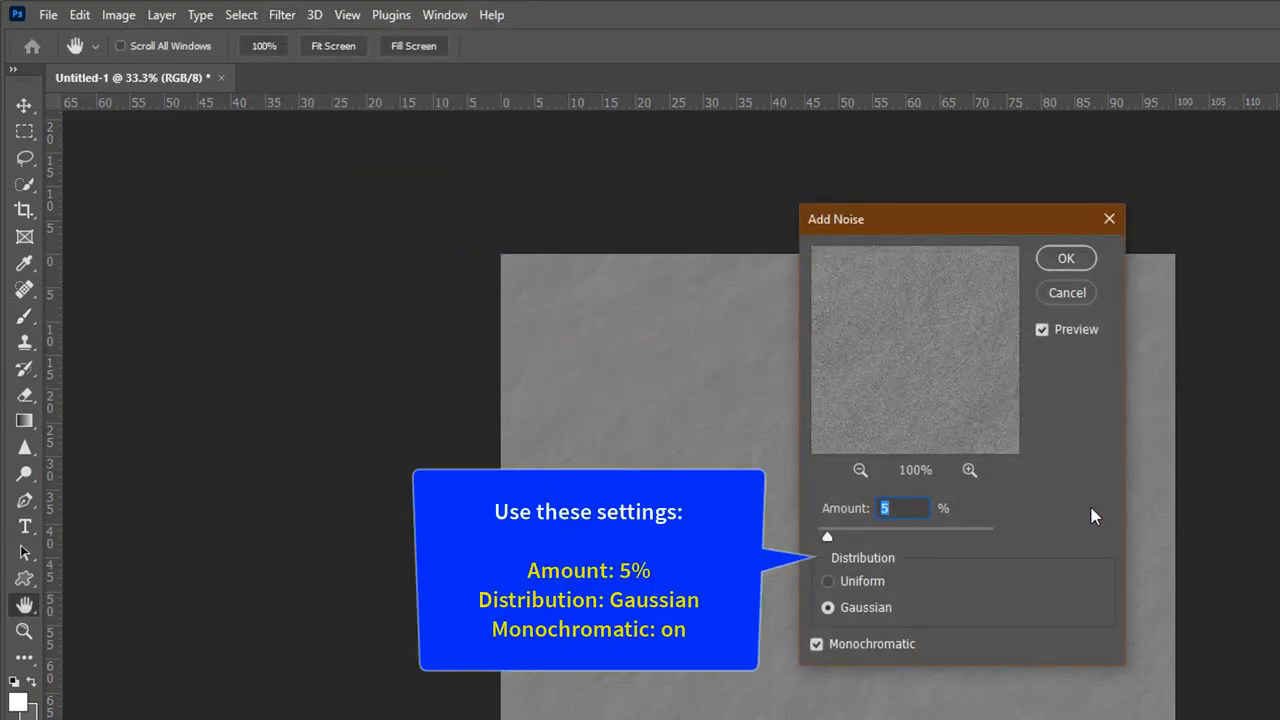
{"action": "left_click", "coordinate": [1066, 258]}
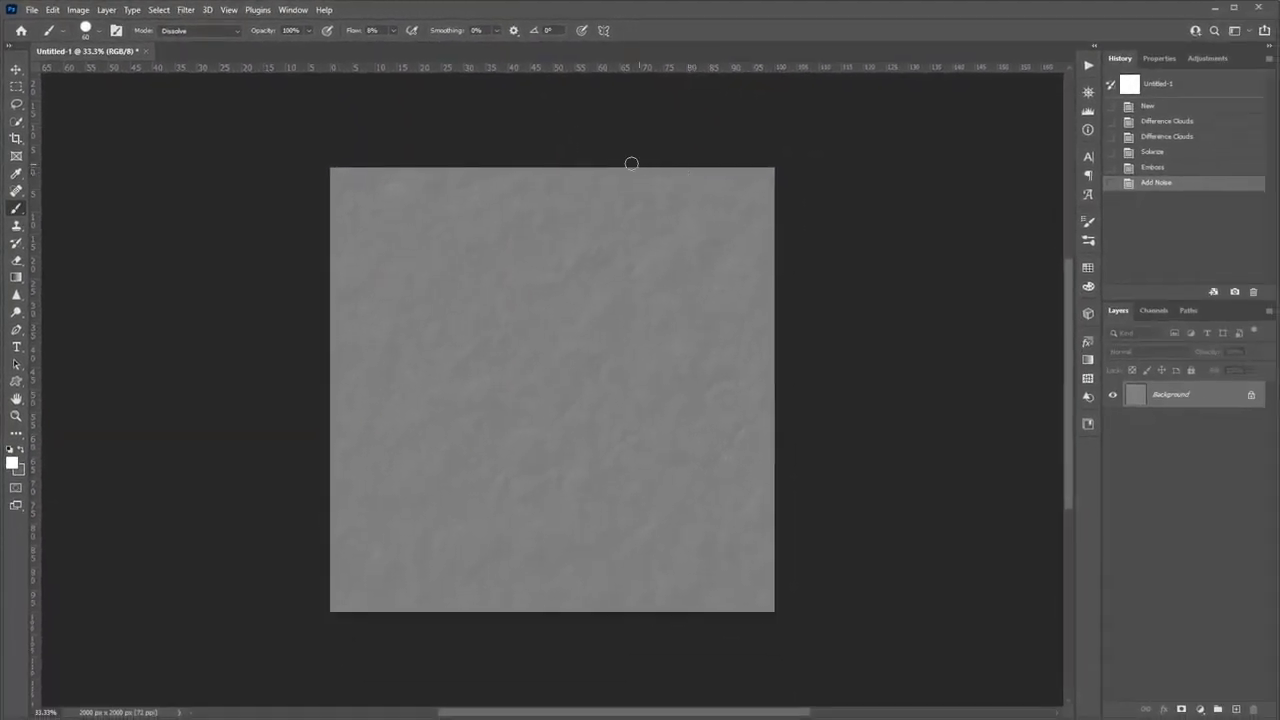
- Apply the Grain texture from the Filter Gallery with intensity 40, contrast 50 and grain type Contrasty
{"action": "left_click", "coordinate": [185, 10]}
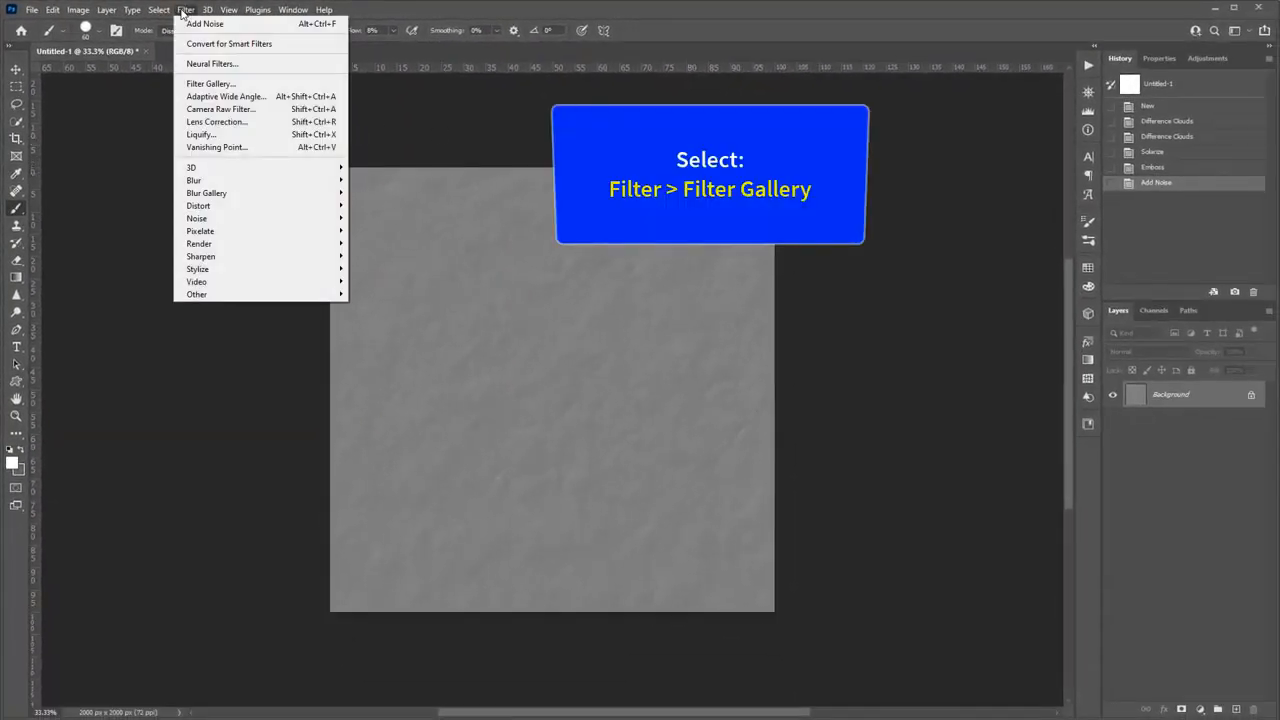
{"action": "left_click", "coordinate": [216, 85]}
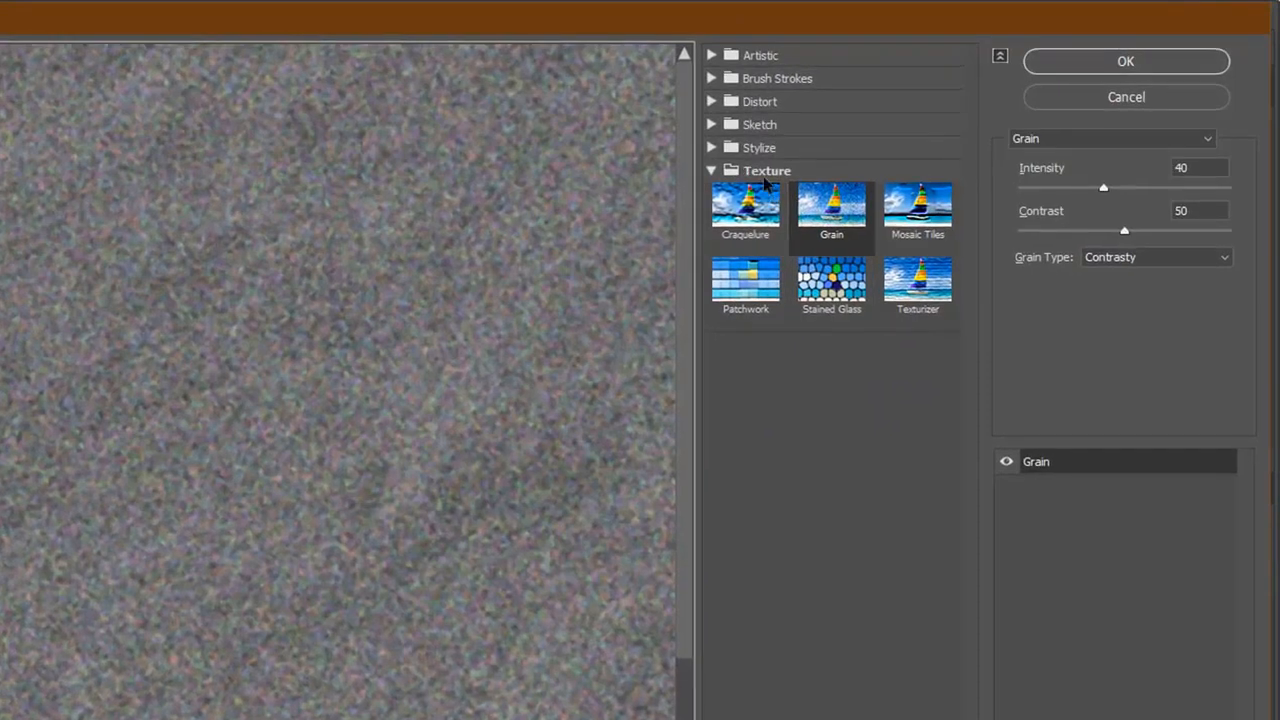
{"action": "left_click", "coordinate": [714, 173]}
{"action": "left_click", "coordinate": [774, 171]}
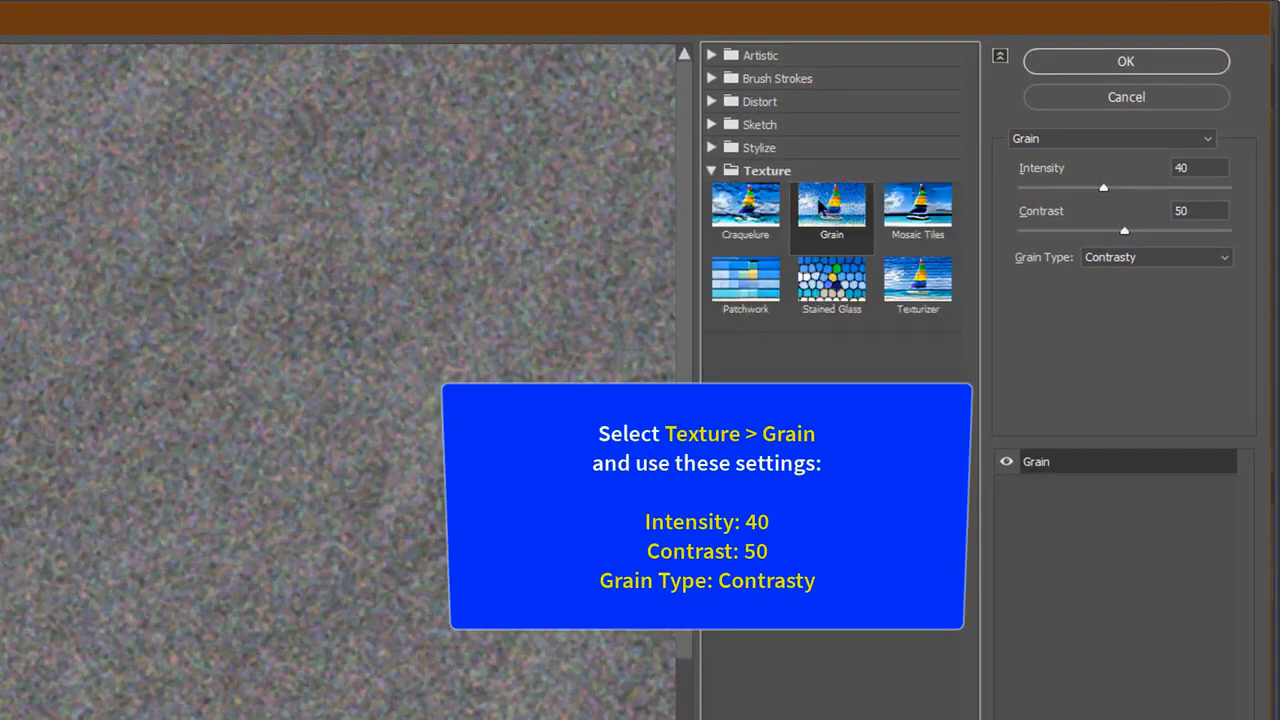
{"action": "left_click", "coordinate": [1134, 262]}
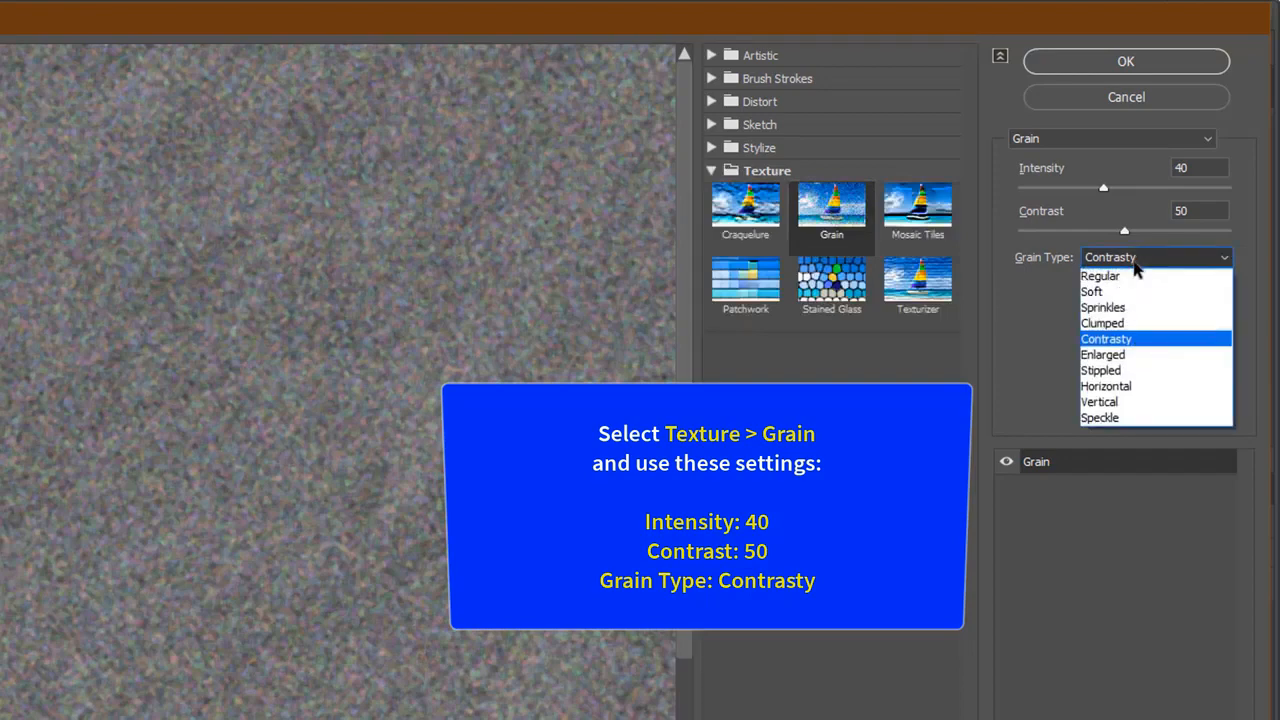
{"action": "left_click", "coordinate": [1110, 340]}
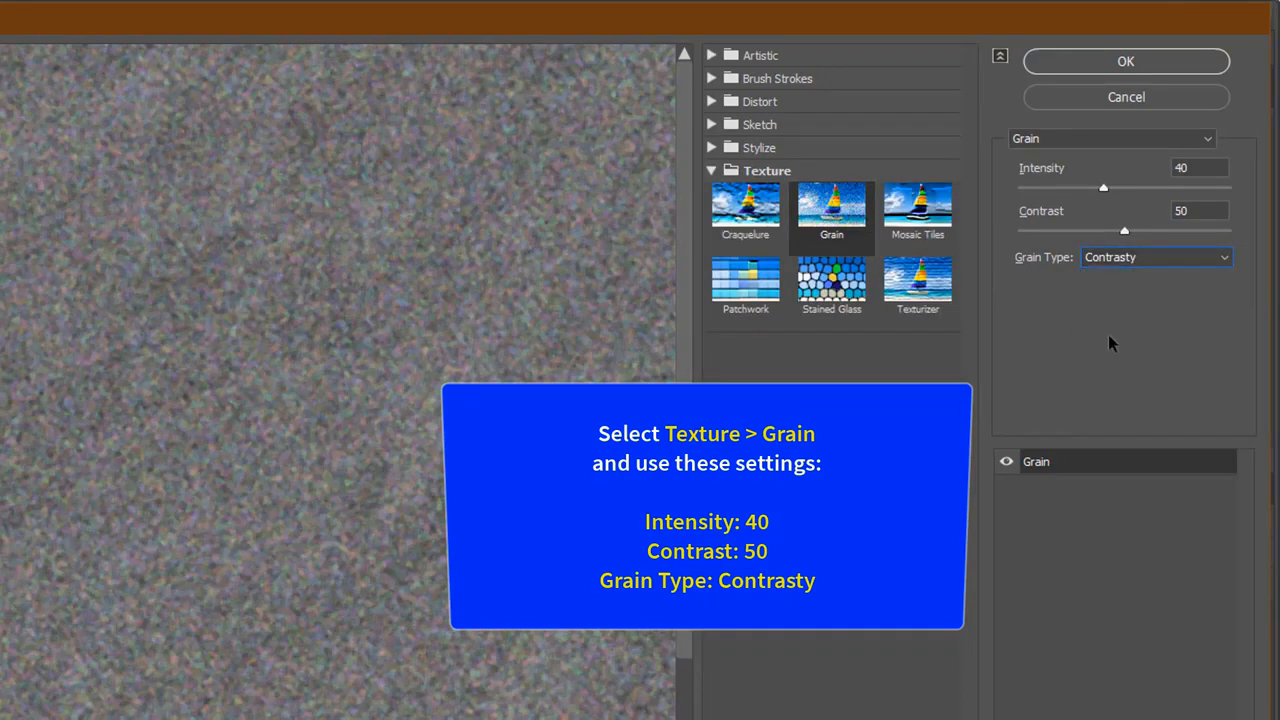
{"action": "left_click", "coordinate": [1121, 64]}
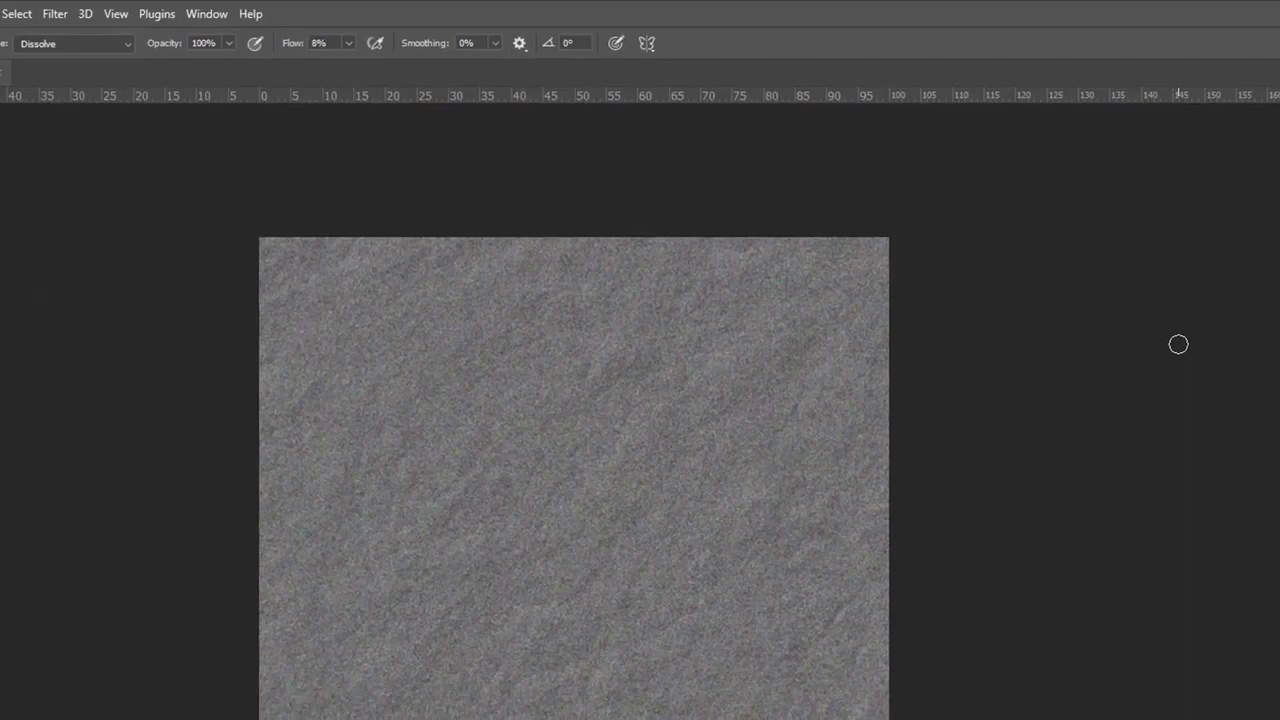
- Smart Sharpen the texture with an amount of 200%, a radius of 1 px, 0% noise reduction and Gaussian Blur removal
{"action": "left_click", "coordinate": [53, 16]}
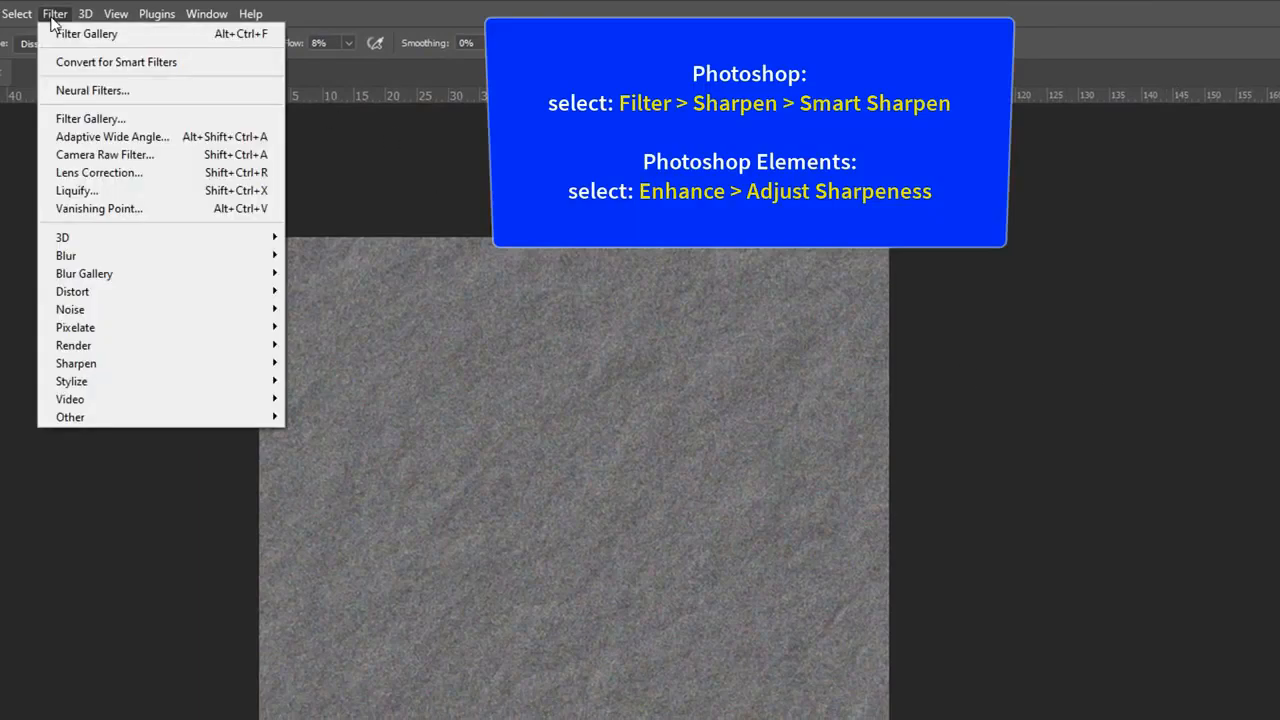
{"action": "mouse_move", "coordinate": [218, 362]}
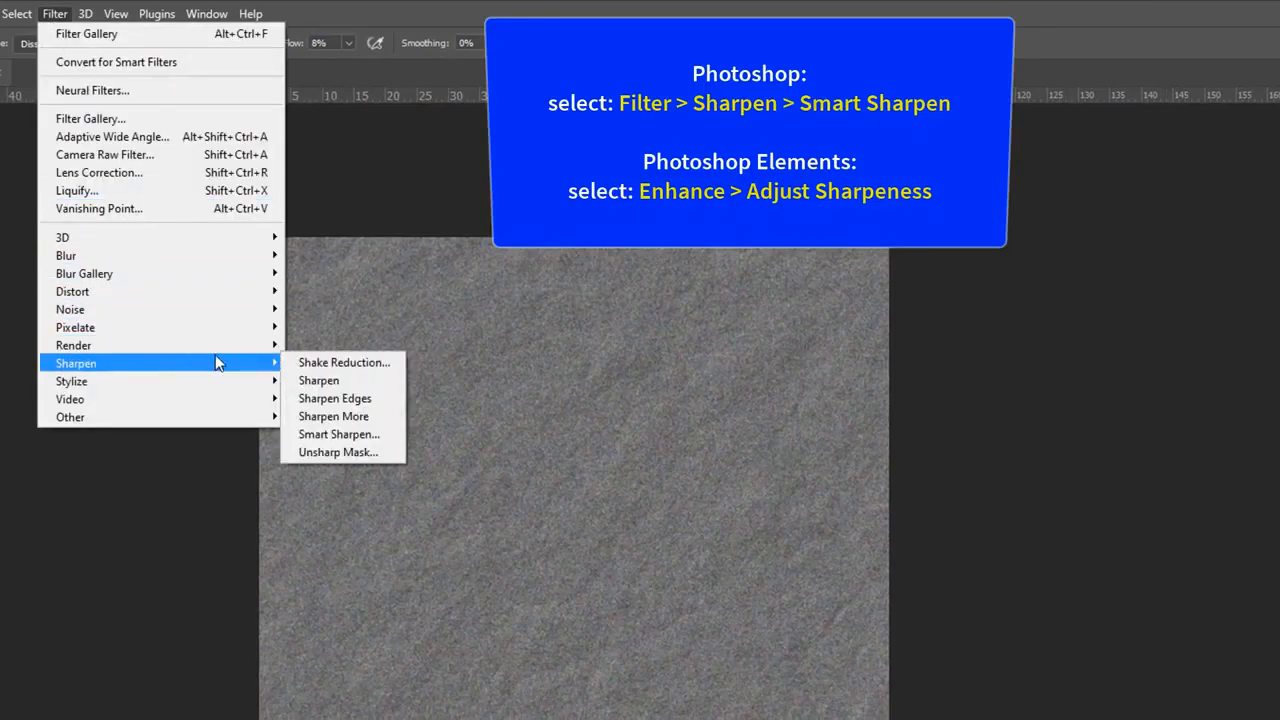
{"action": "left_click", "coordinate": [390, 434]}
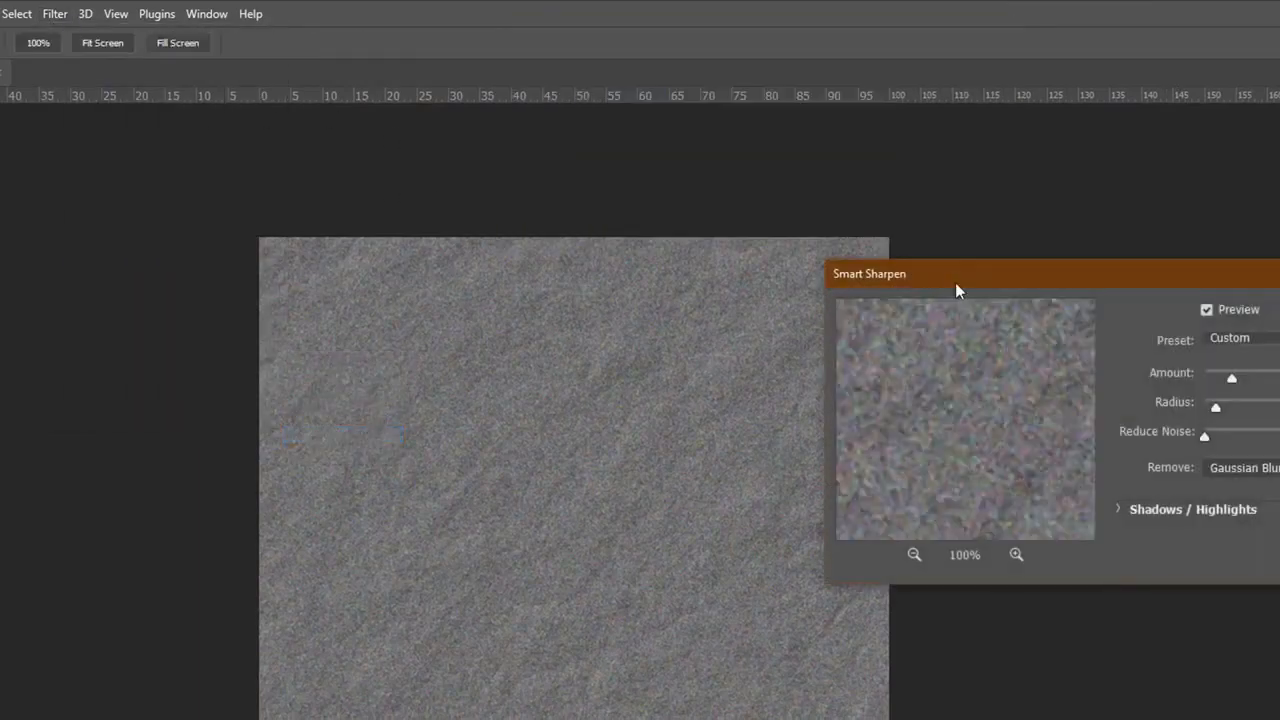
{"action": "left_click_drag", "start_coordinate": [955, 283], "coordinate": [661, 224]}
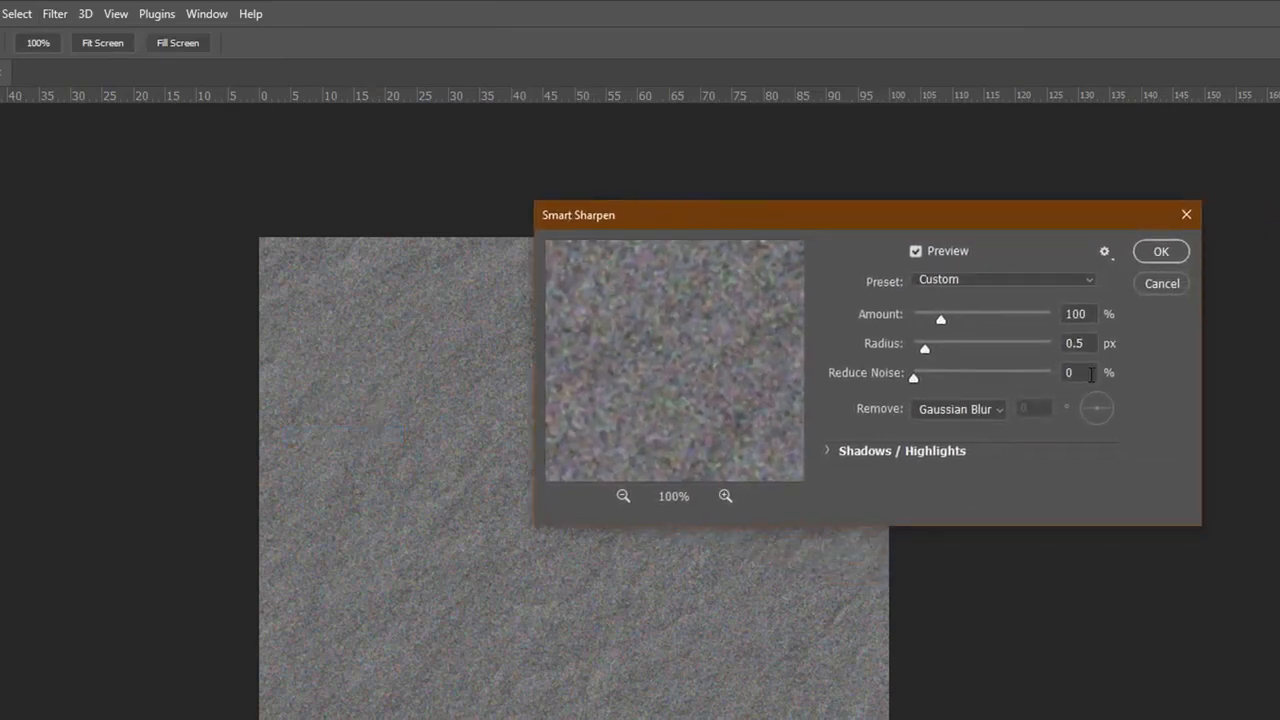
{"action": "left_click", "coordinate": [1077, 313]}
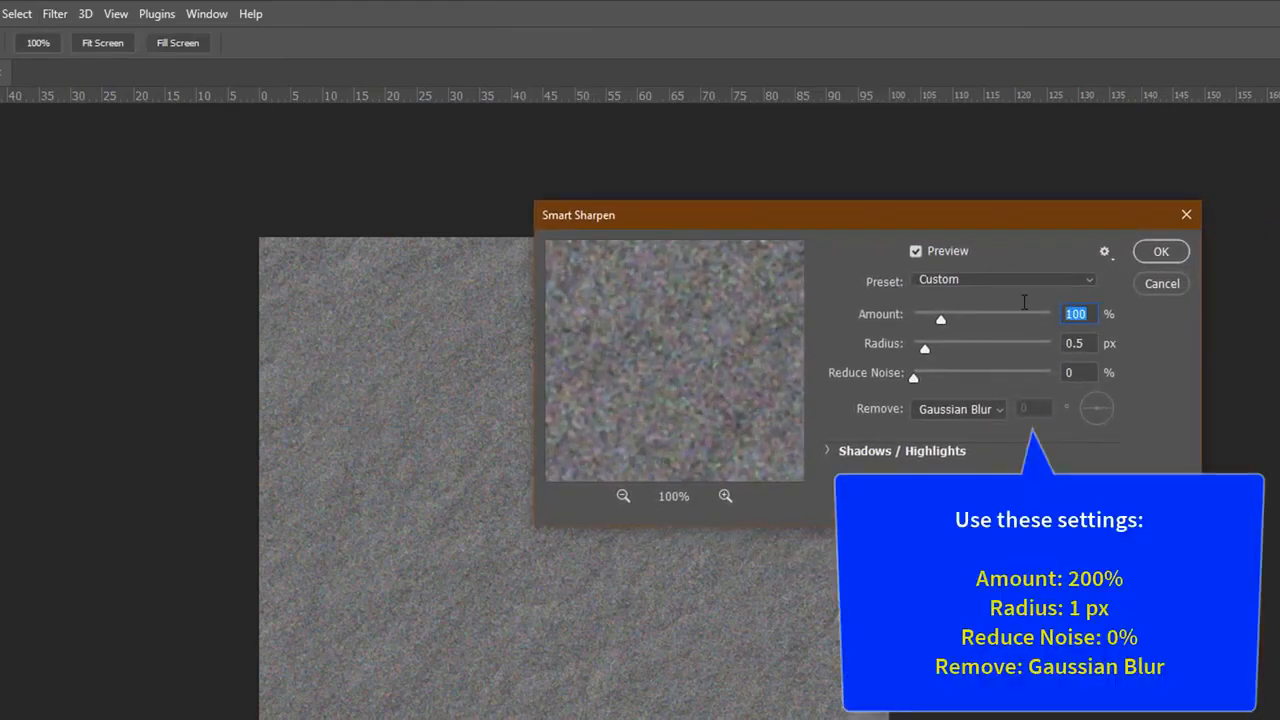
{"action": "type", "text": "200"}
{"action": "key", "text": "Tab"}
{"action": "type", "text": "1"}
{"action": "left_click", "coordinate": [1156, 252]}
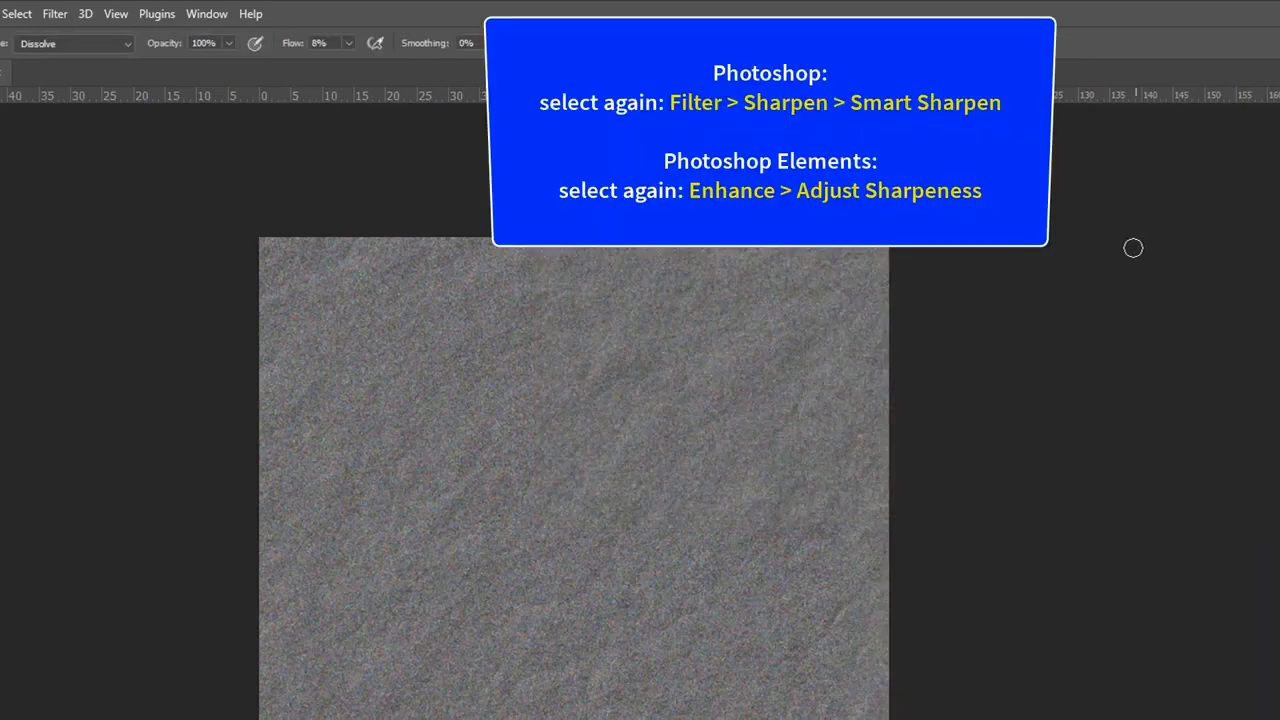
- Smart Sharpen the texture a second time with an amount of 100% and a radius of 0.5 px
{"action": "left_click", "coordinate": [55, 14]}
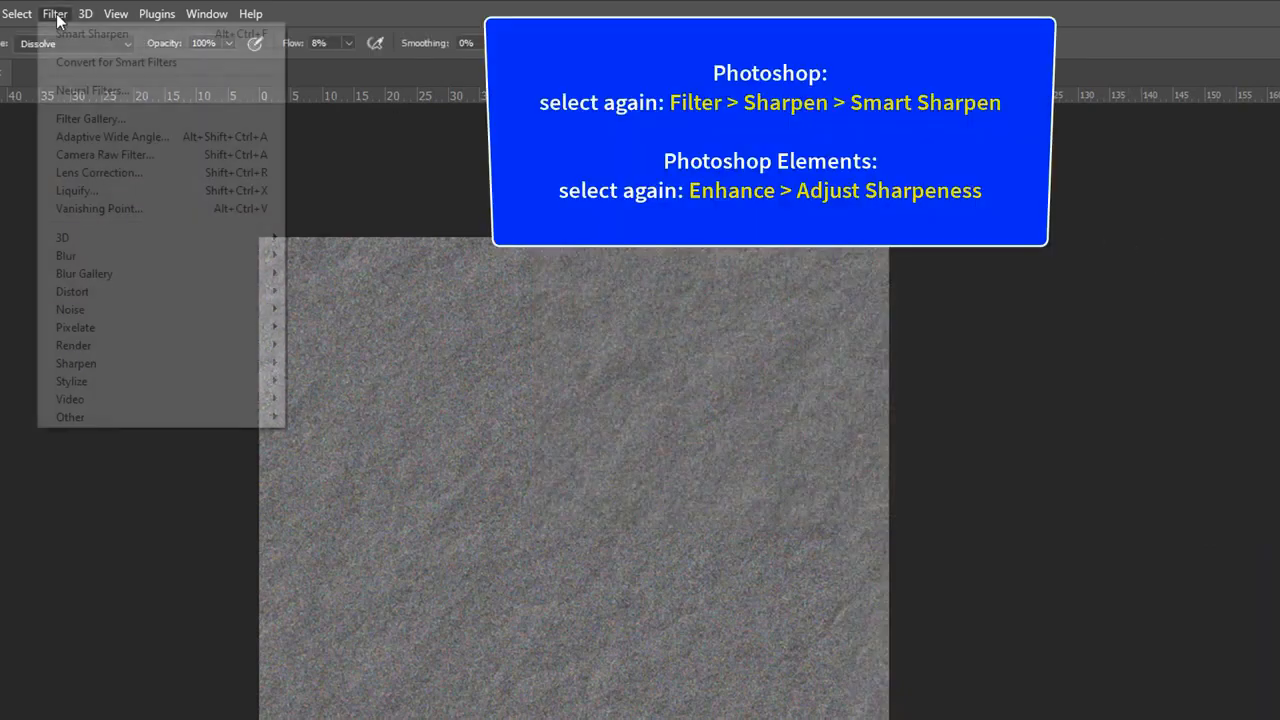
{"action": "mouse_move", "coordinate": [184, 364]}
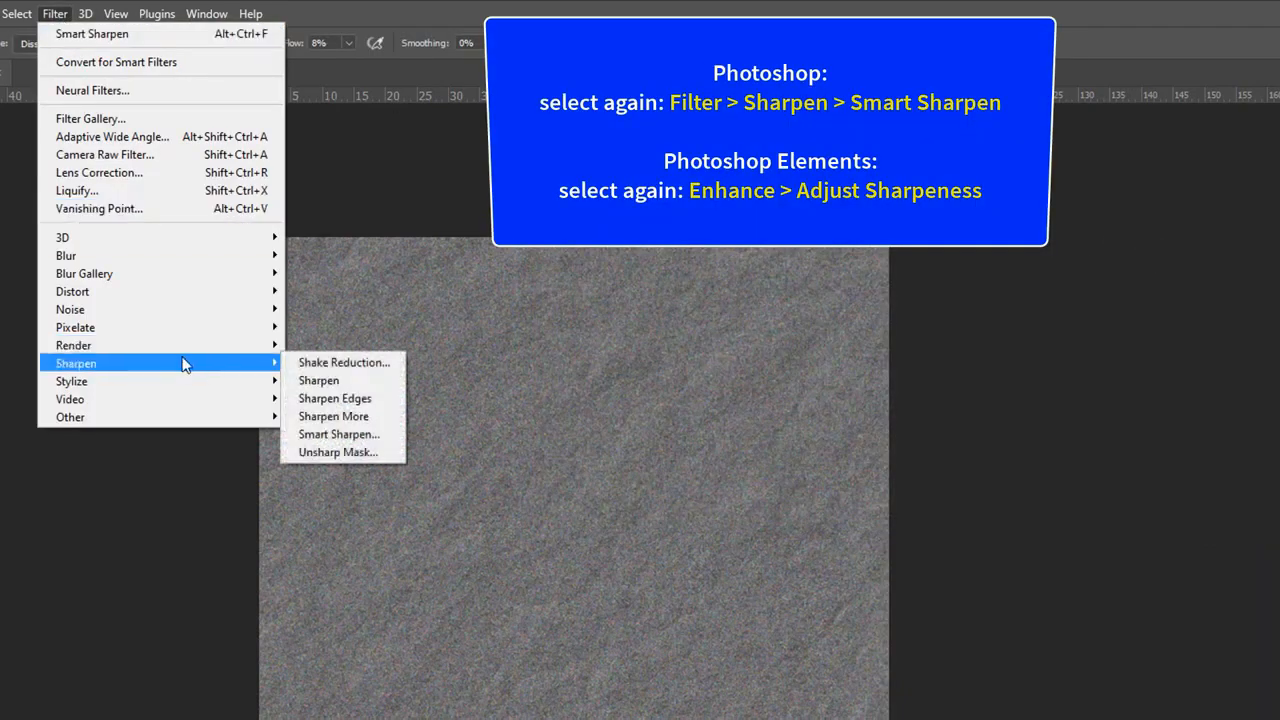
{"action": "left_click", "coordinate": [374, 433]}
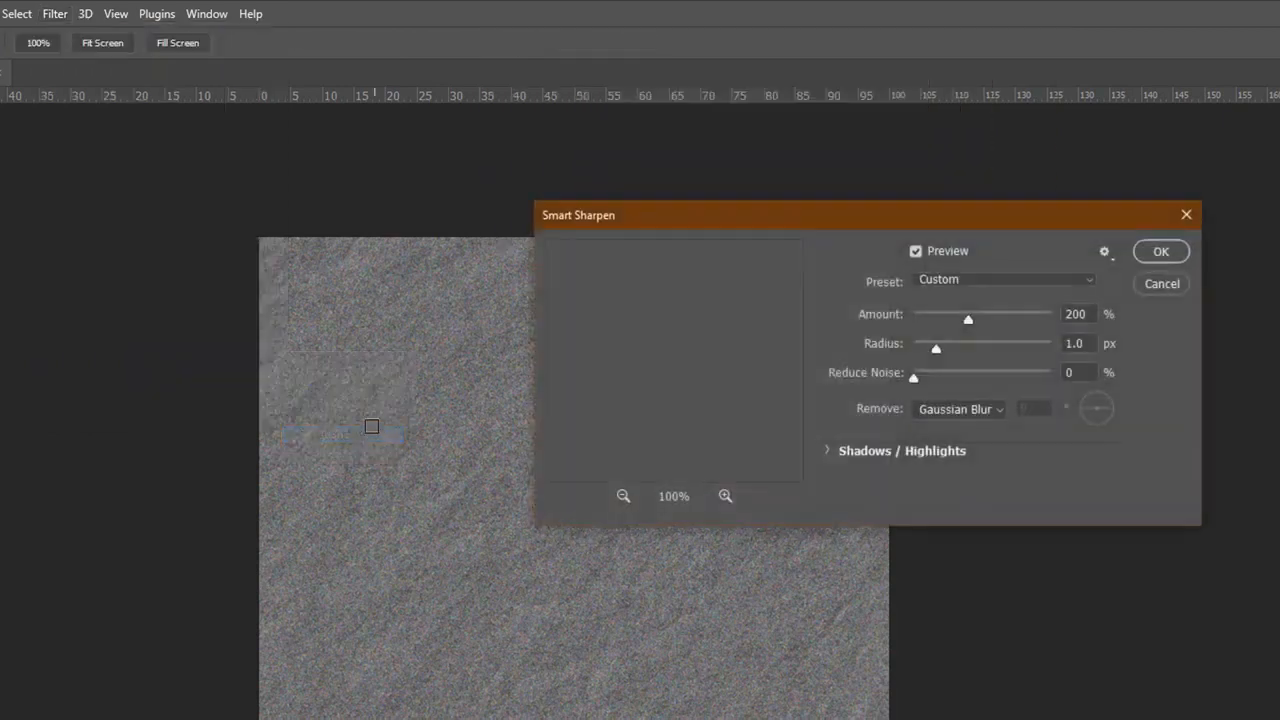
{"action": "left_click_drag", "start_coordinate": [1090, 316], "coordinate": [1040, 310]}
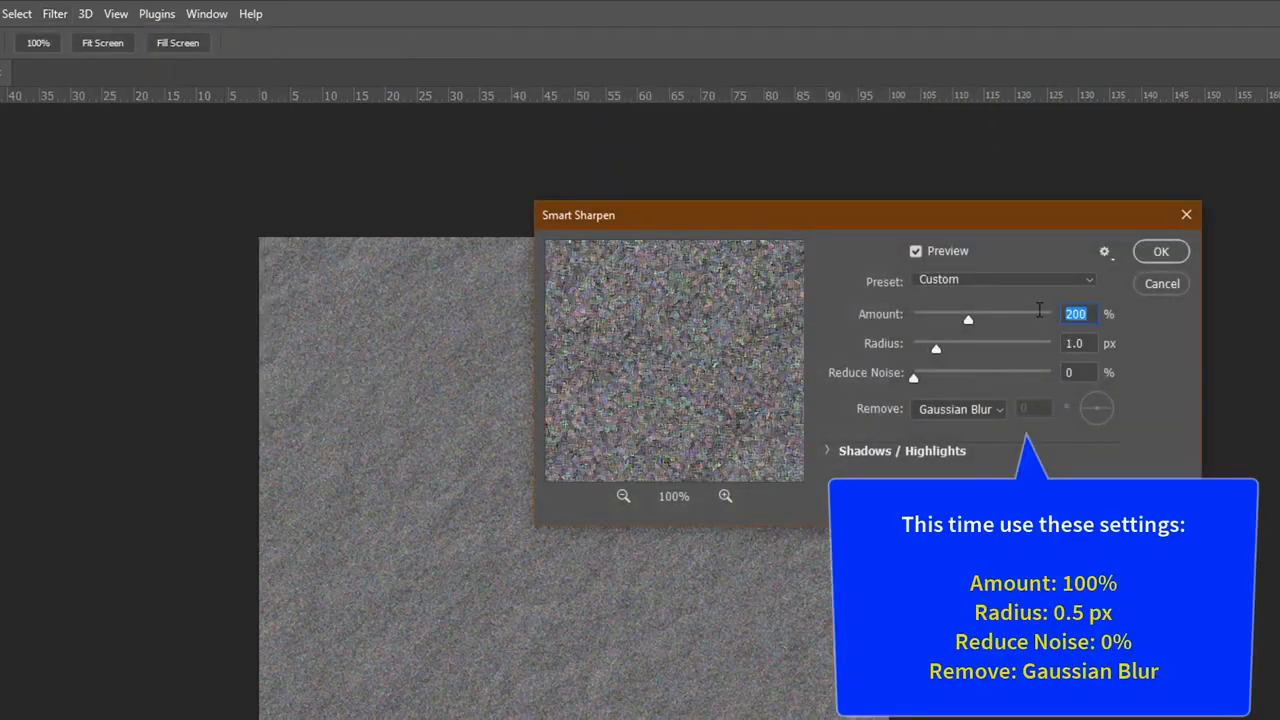
{"action": "type", "text": "100"}
{"action": "key", "text": "Tab"}
{"action": "type", "text": "0.5"}
{"action": "left_click", "coordinate": [1158, 256]}
{"action": "key", "text": "b"}
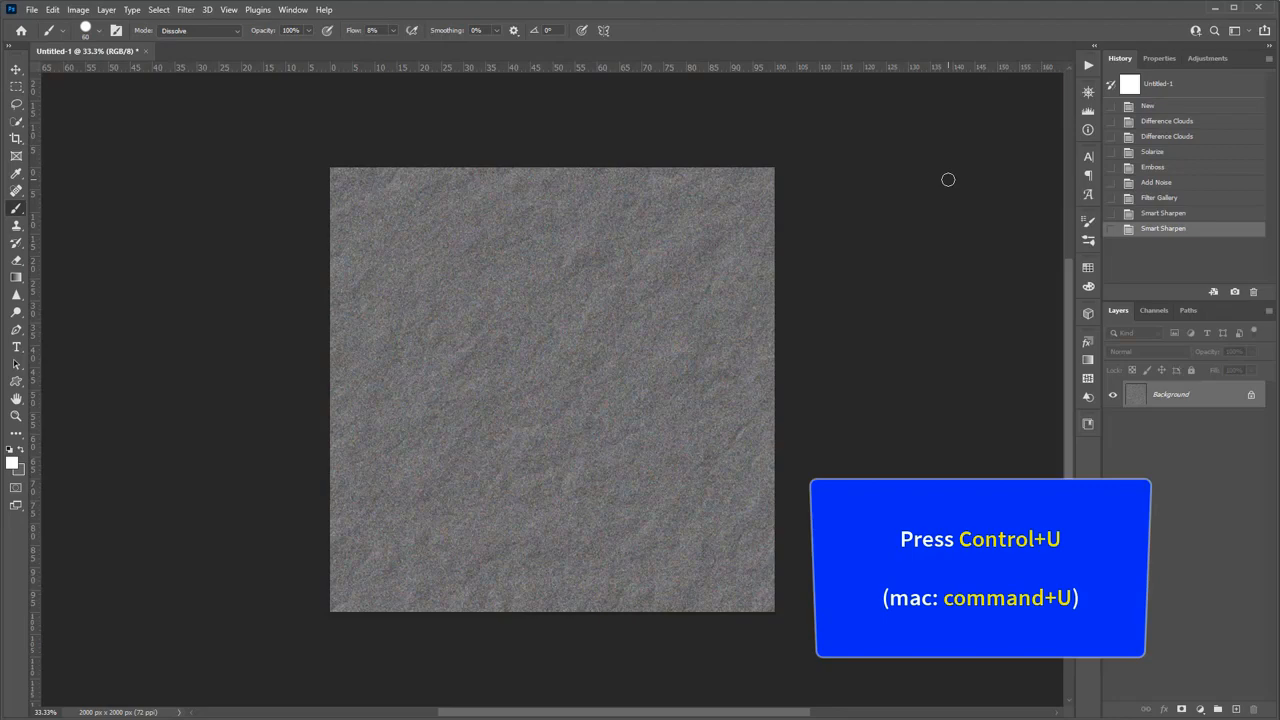
{"action": "key", "text": "ctrl+plus"}
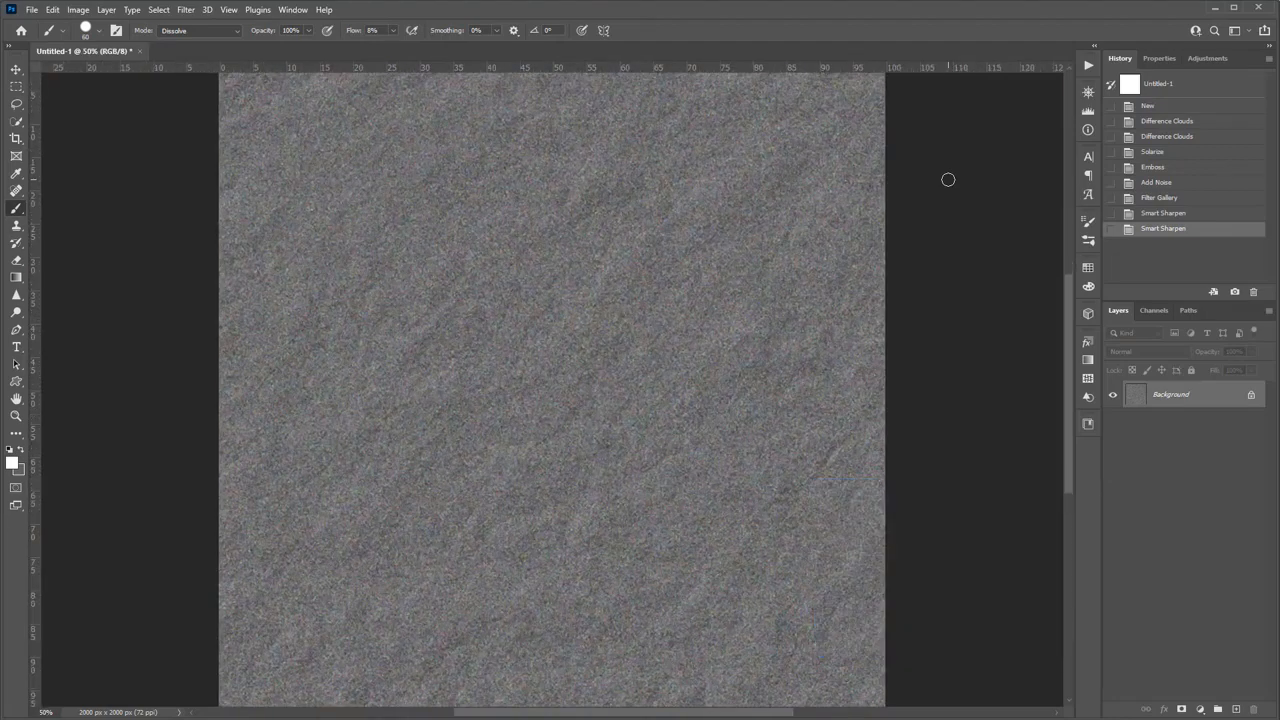
- Colorize the texture with a hue of 30 and reset the foreground and background swatches to their defaults
{"action": "key", "text": "ctrl+u"}
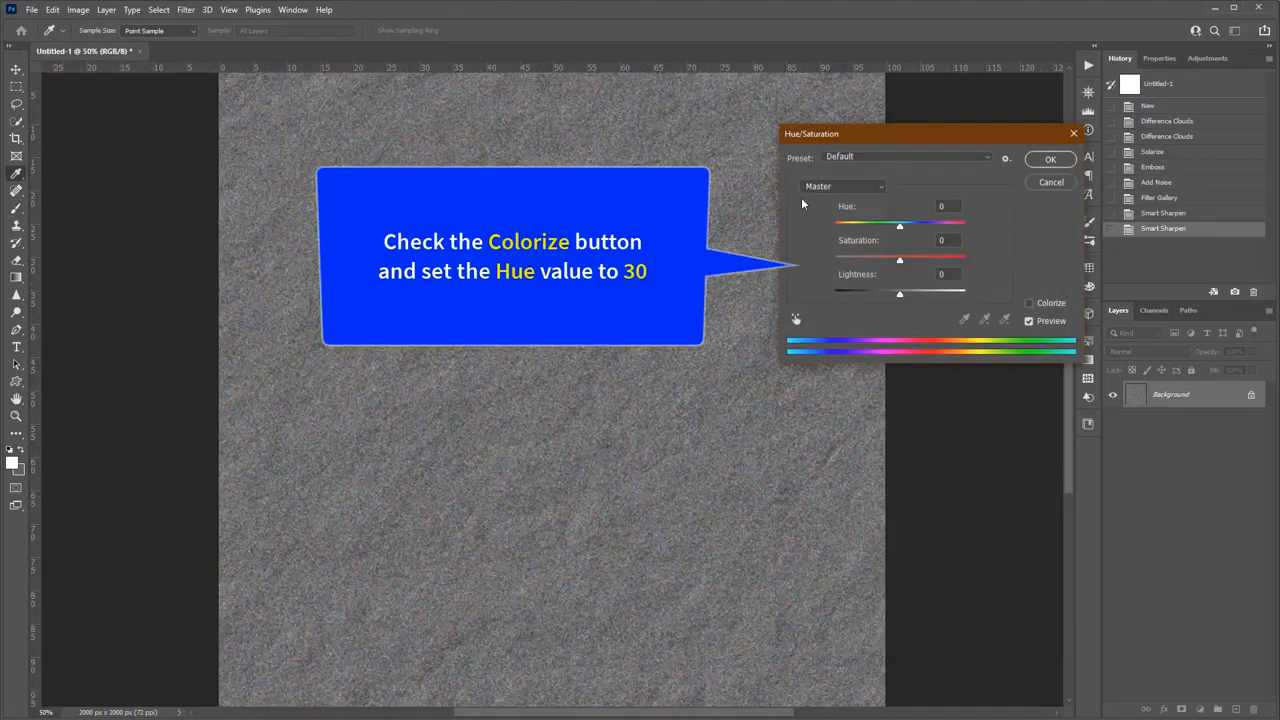
{"action": "left_click", "coordinate": [1029, 303]}
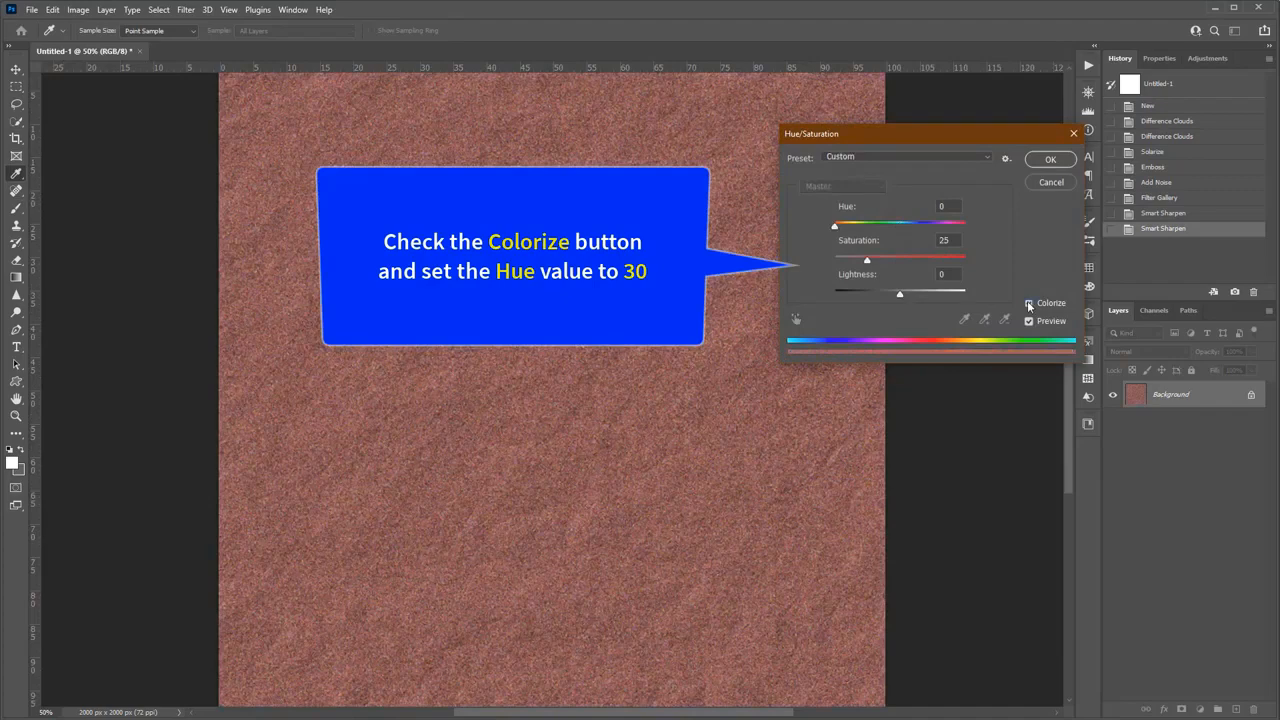
{"action": "double_click", "coordinate": [945, 206]}
{"action": "type", "text": "30"}
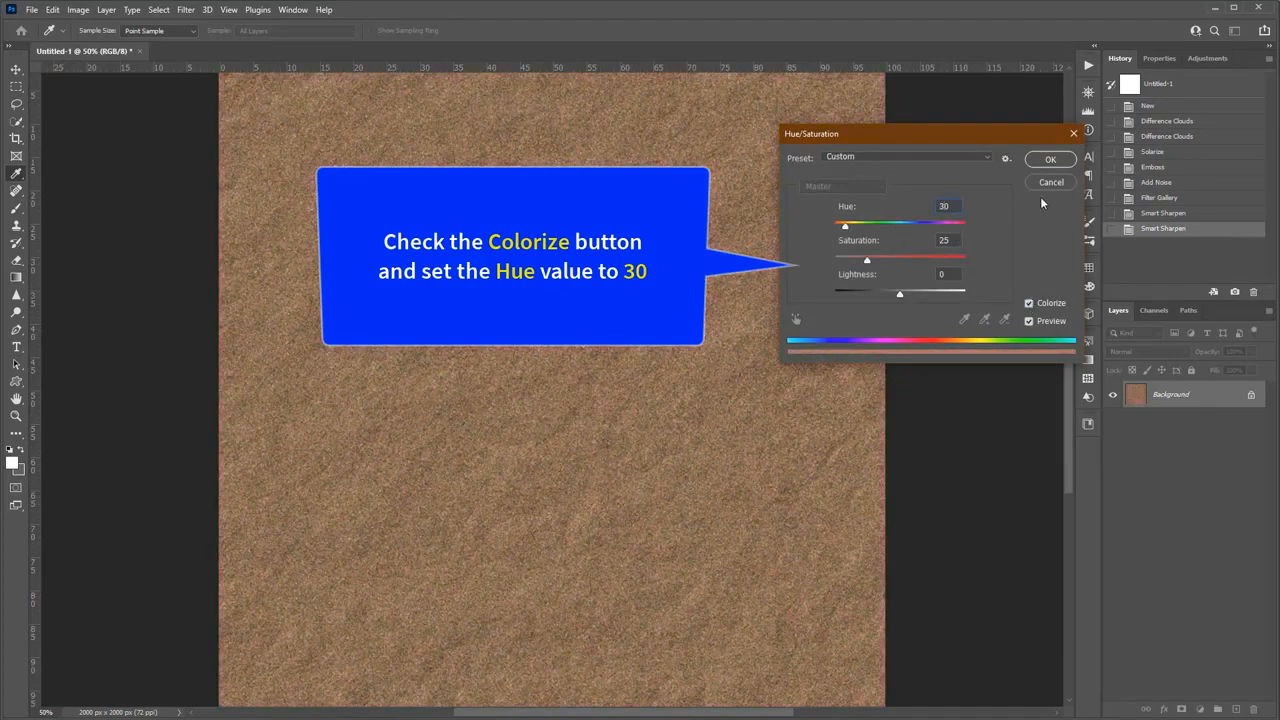
{"action": "left_click", "coordinate": [1048, 160]}
{"action": "key", "text": "b"}
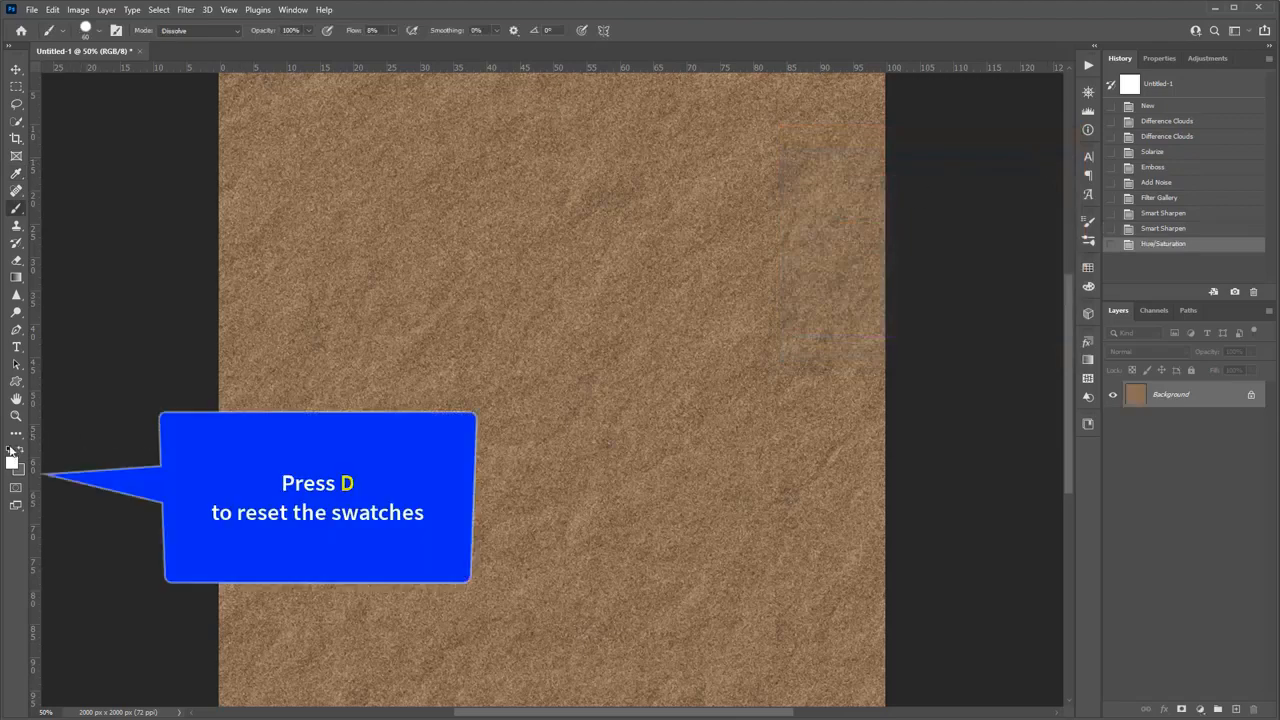
{"action": "key", "text": "d"}
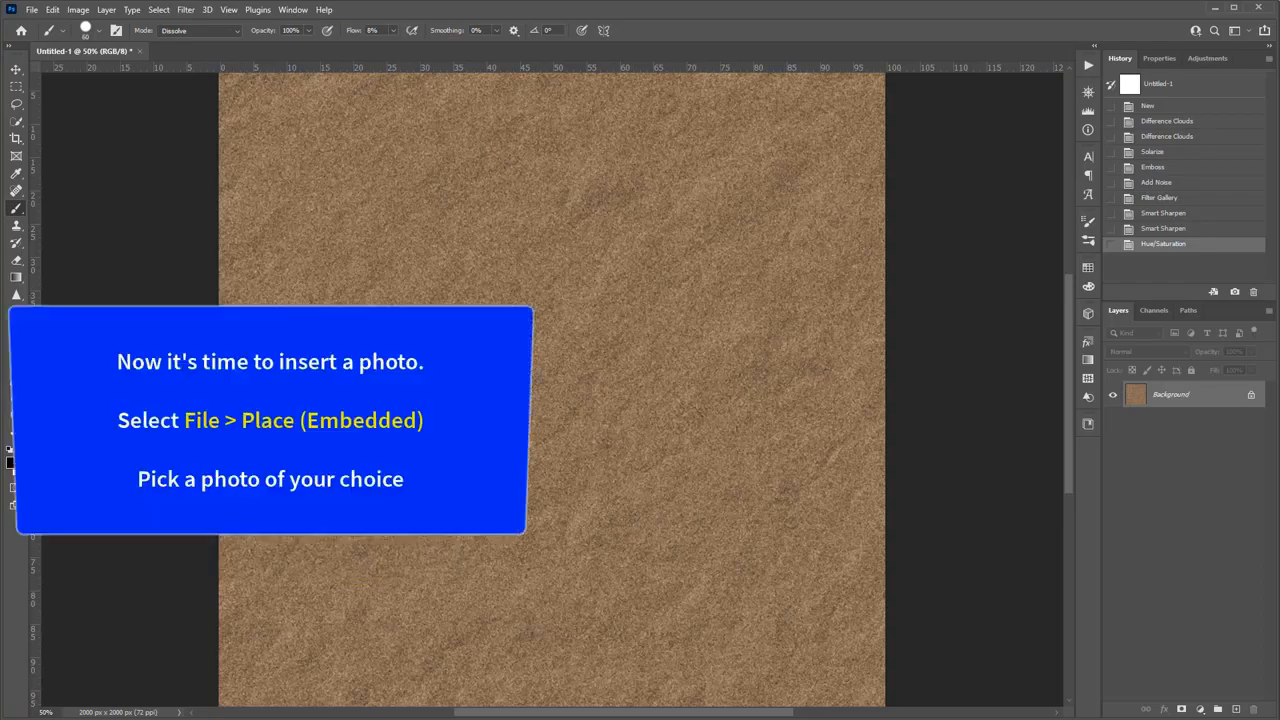
- Place the photo of the woman in a crown and gold ball gown from the TEST PHOTOS folder as an embedded image
{"action": "key", "text": "v"}
{"action": "left_click", "coordinate": [32, 12]}
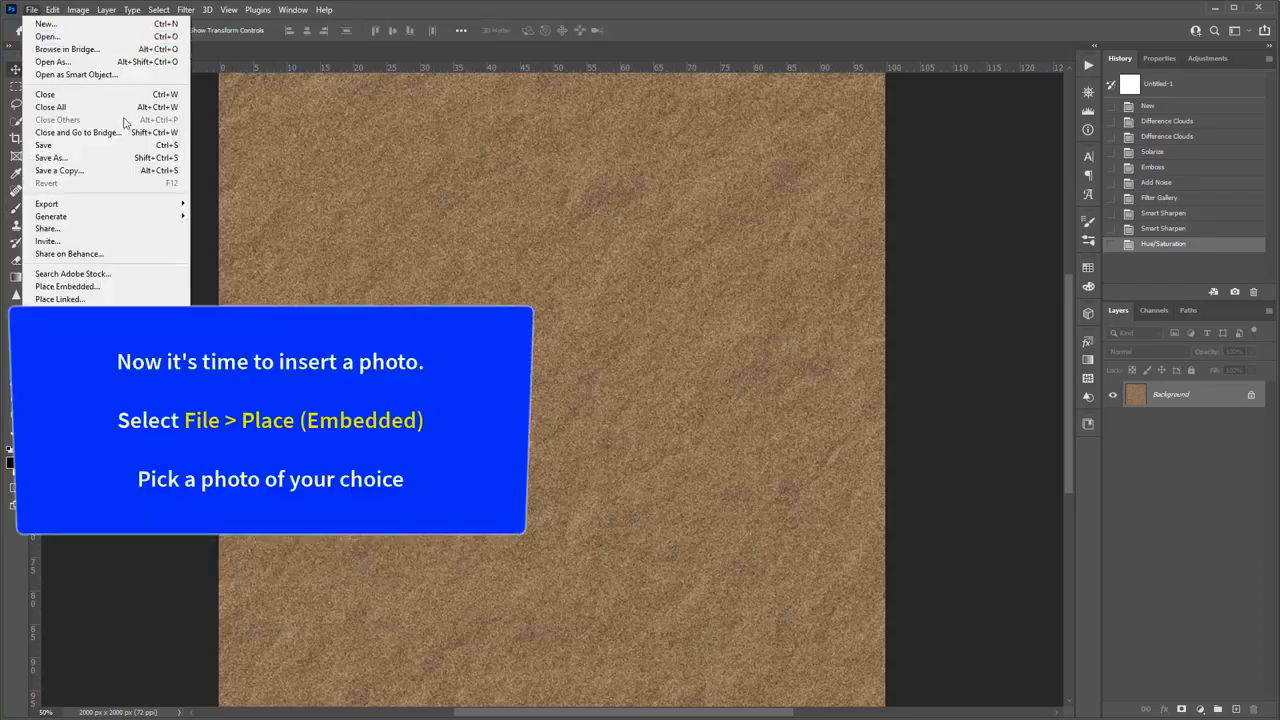
{"action": "left_click", "coordinate": [145, 287]}
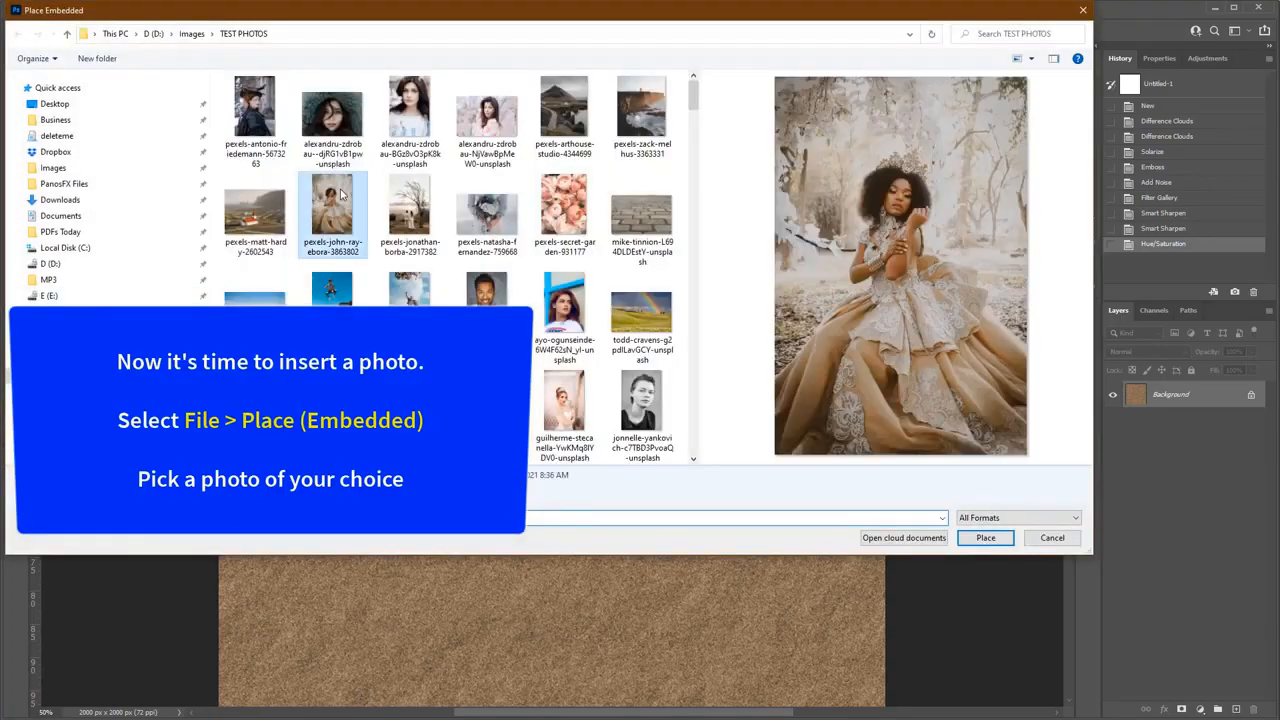
{"action": "double_click", "coordinate": [340, 188]}
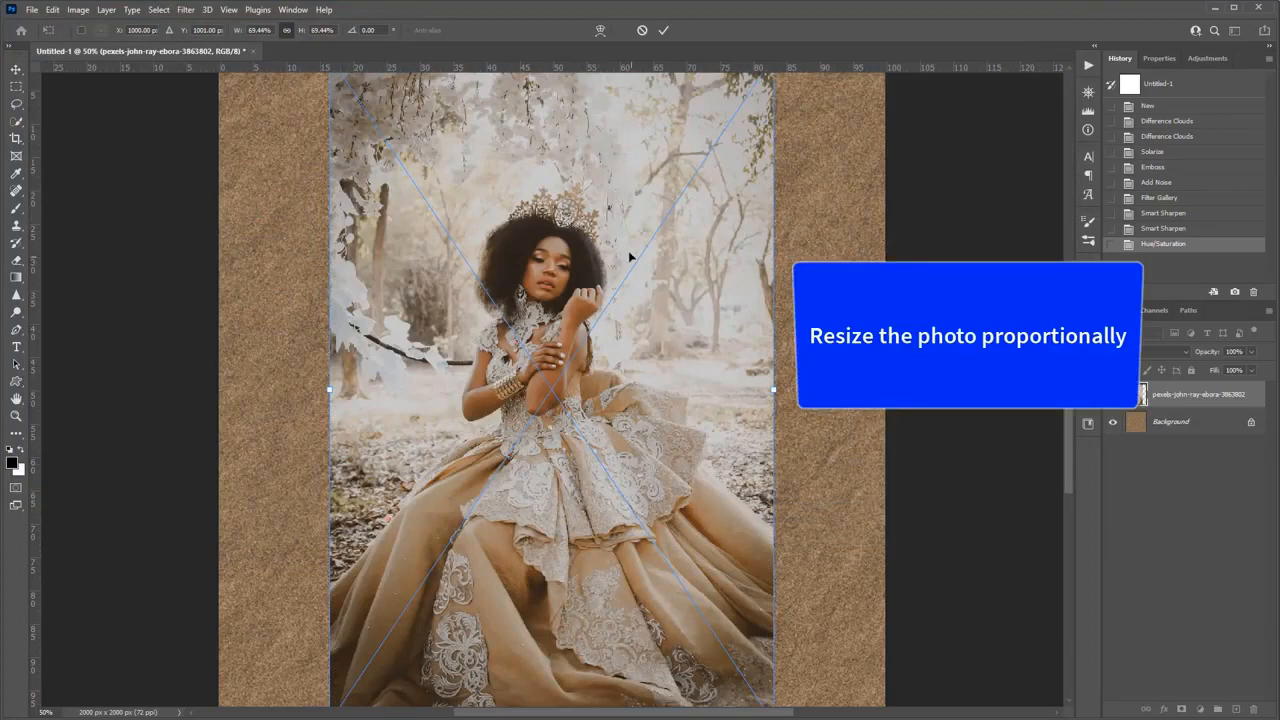
- Scale the placed photo down to about 40% width and 43% height, and widen its bottom edge slightly in perspective
{"action": "scroll", "coordinate": [629, 256], "scroll_direction": "down", "scroll_amount": 1}
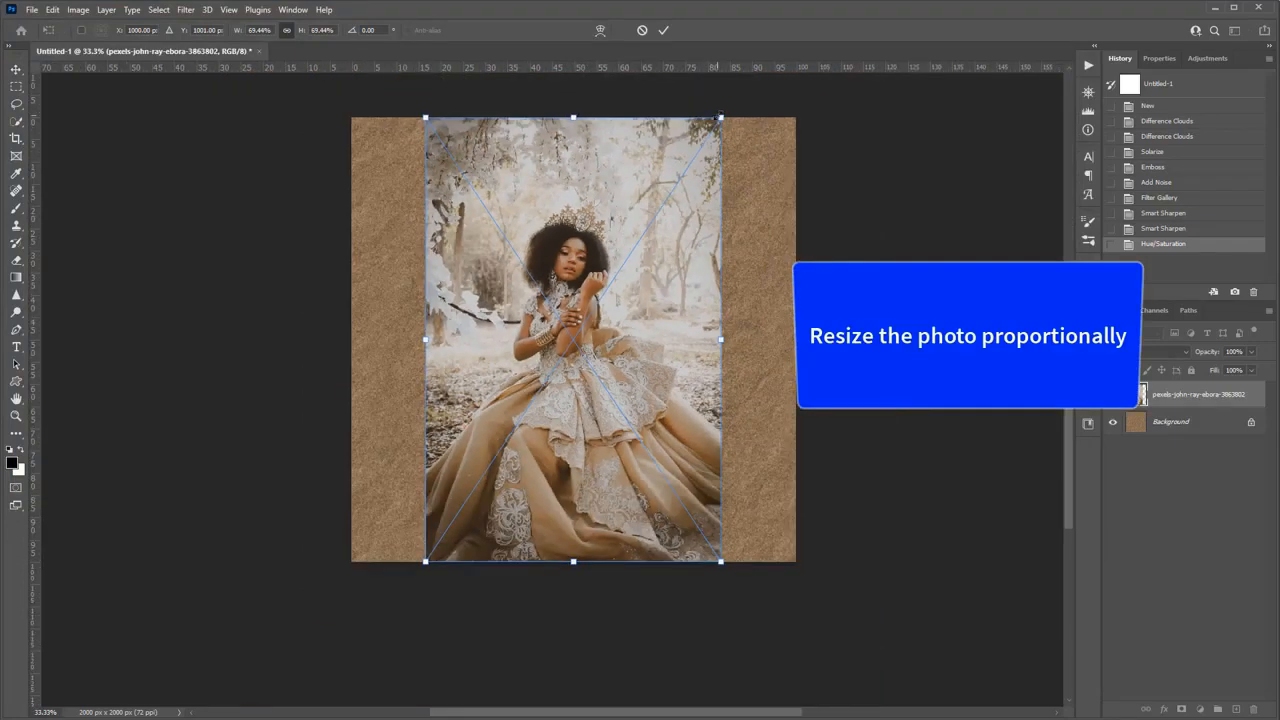
{"action": "left_click_drag", "start_coordinate": [720, 117], "coordinate": [622, 240]}
{"action": "scroll", "coordinate": [608, 293], "scroll_direction": "up", "scroll_amount": 1}
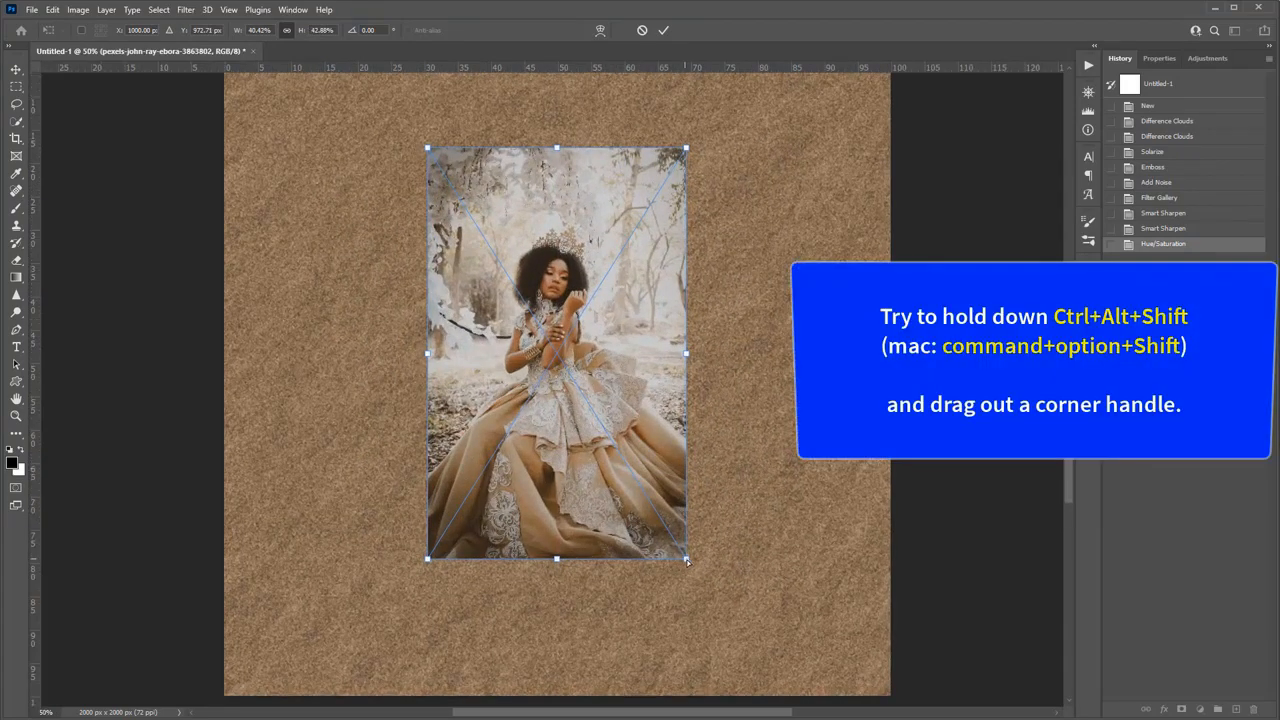
{"action": "left_click_drag", "start_coordinate": [687, 560], "coordinate": [694, 558]}
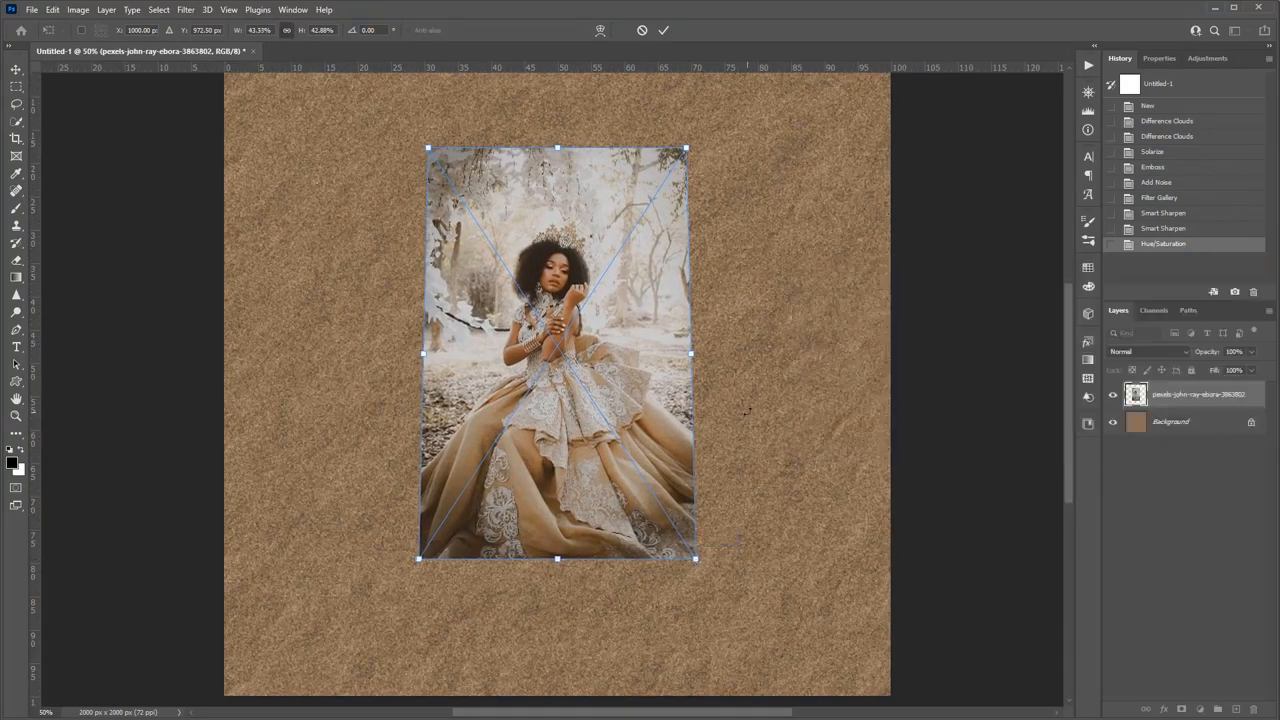
- Rotate the photo about 7.9 degrees counterclockwise and slightly distort its upper-right and lower-left corners, committing the placement
{"action": "left_click_drag", "start_coordinate": [747, 410], "coordinate": [749, 381]}
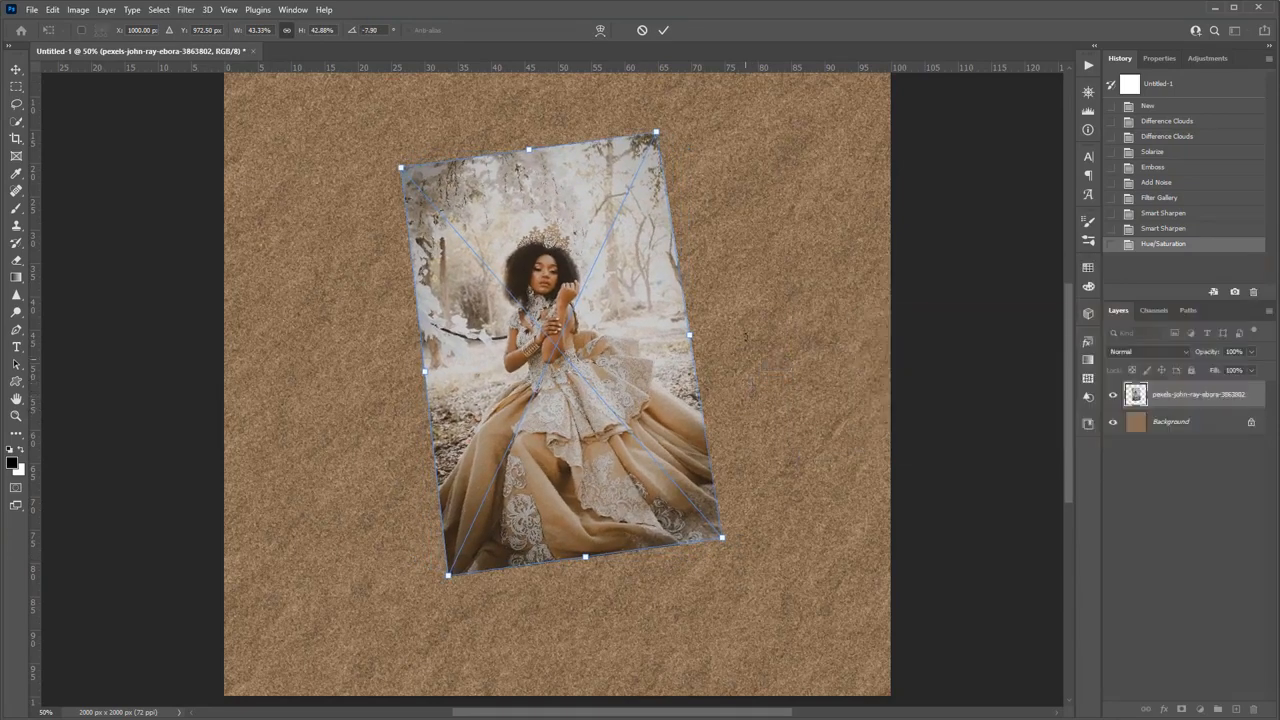
{"action": "left_click_drag", "start_coordinate": [660, 136], "coordinate": [660, 140]}
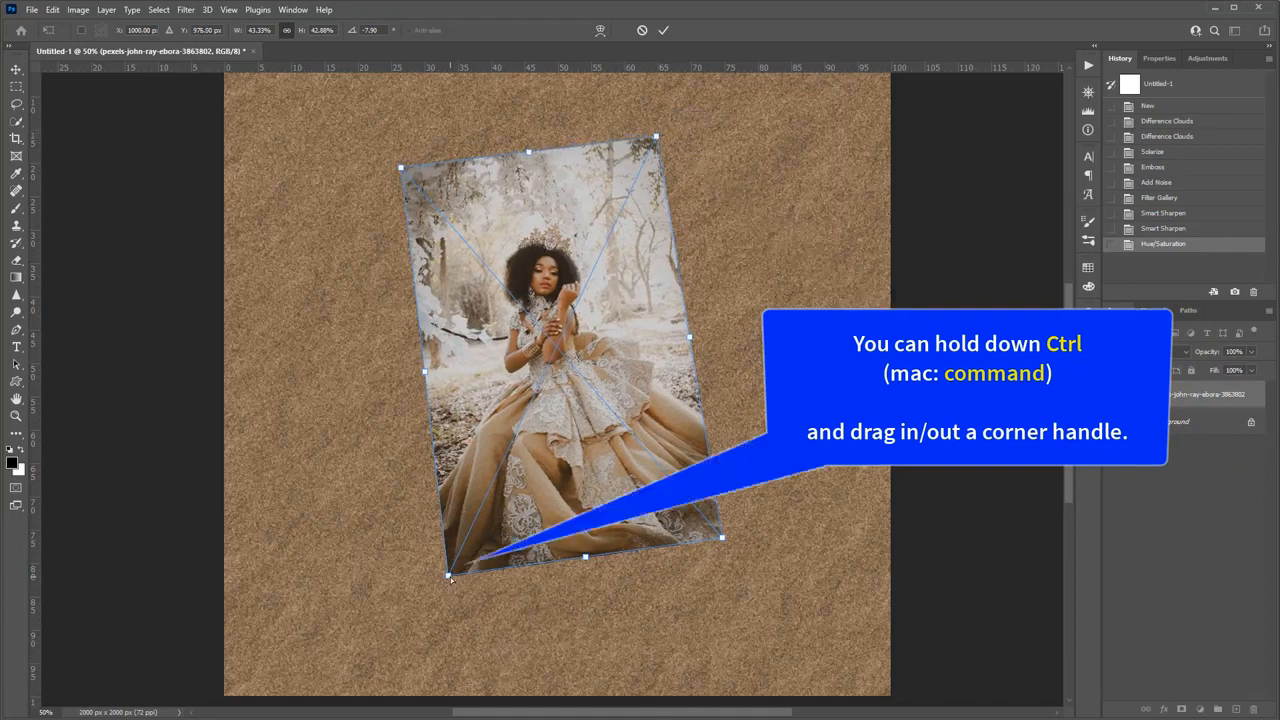
{"action": "left_click_drag", "start_coordinate": [450, 578], "coordinate": [445, 573]}
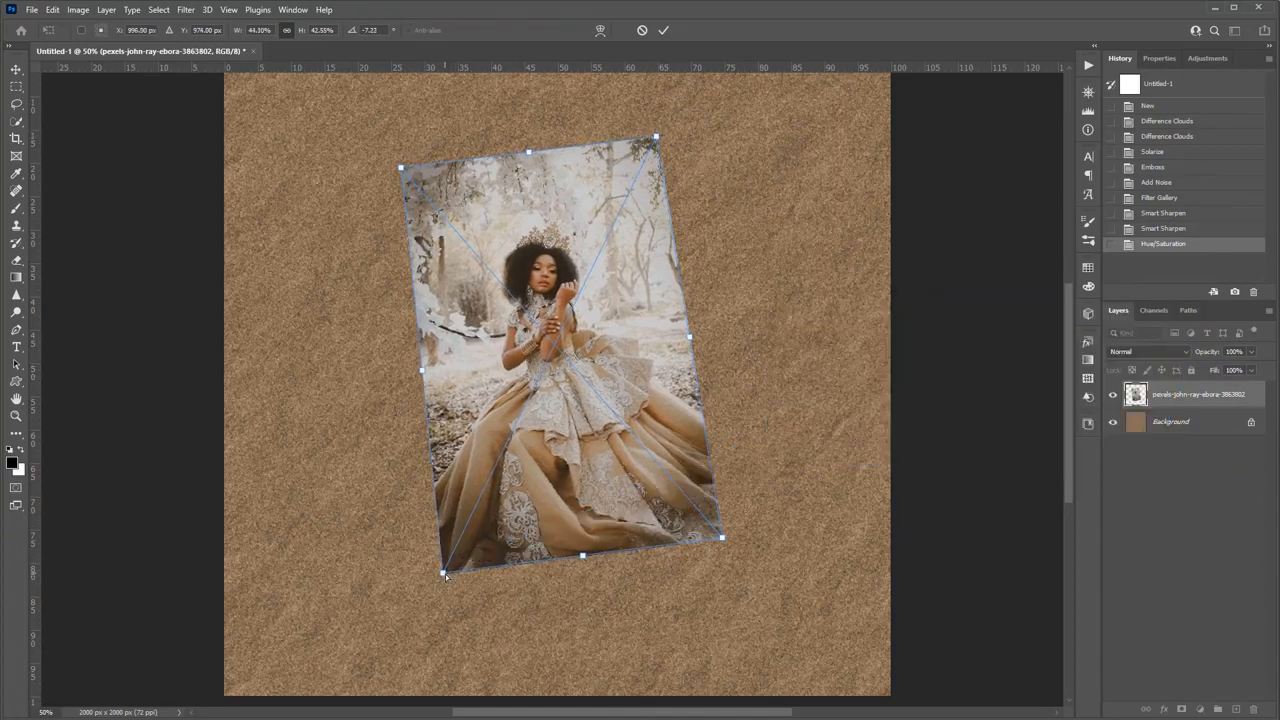
{"action": "double_click", "coordinate": [541, 373]}
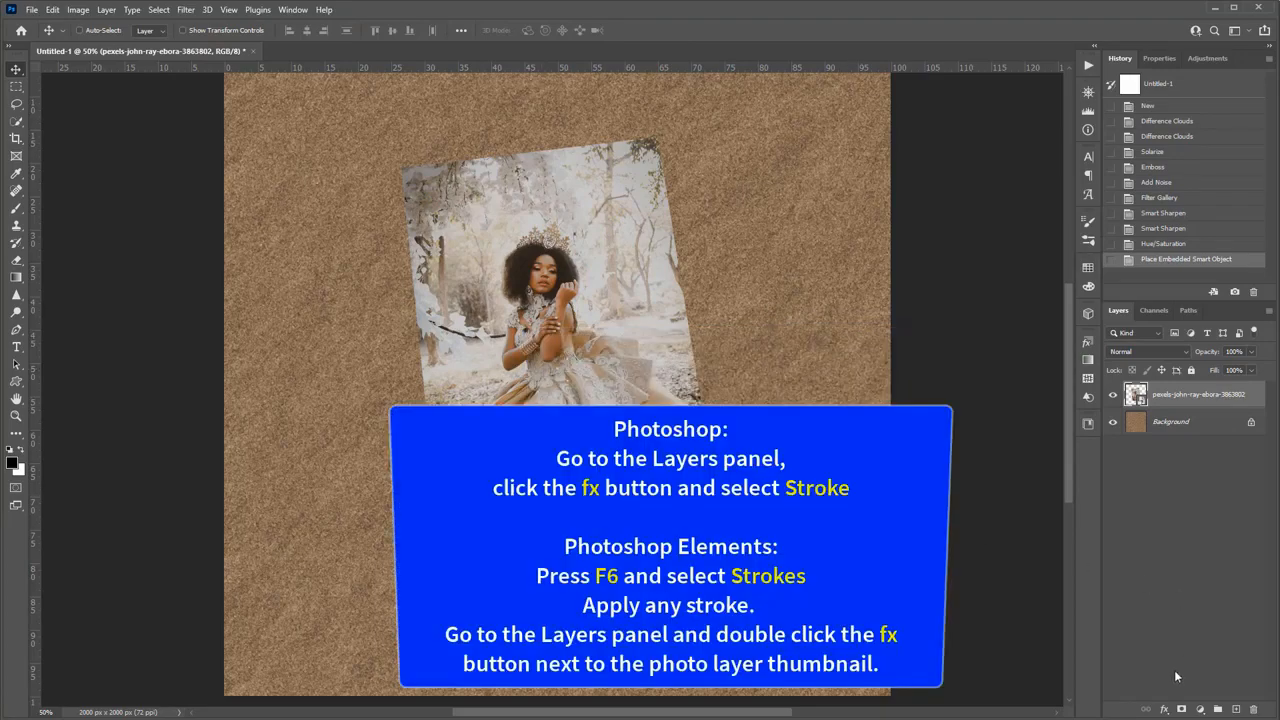
- Add a thin Inside stroke in a light, warm gray to the photo layer as a print-style border
{"action": "left_click", "coordinate": [1164, 709]}
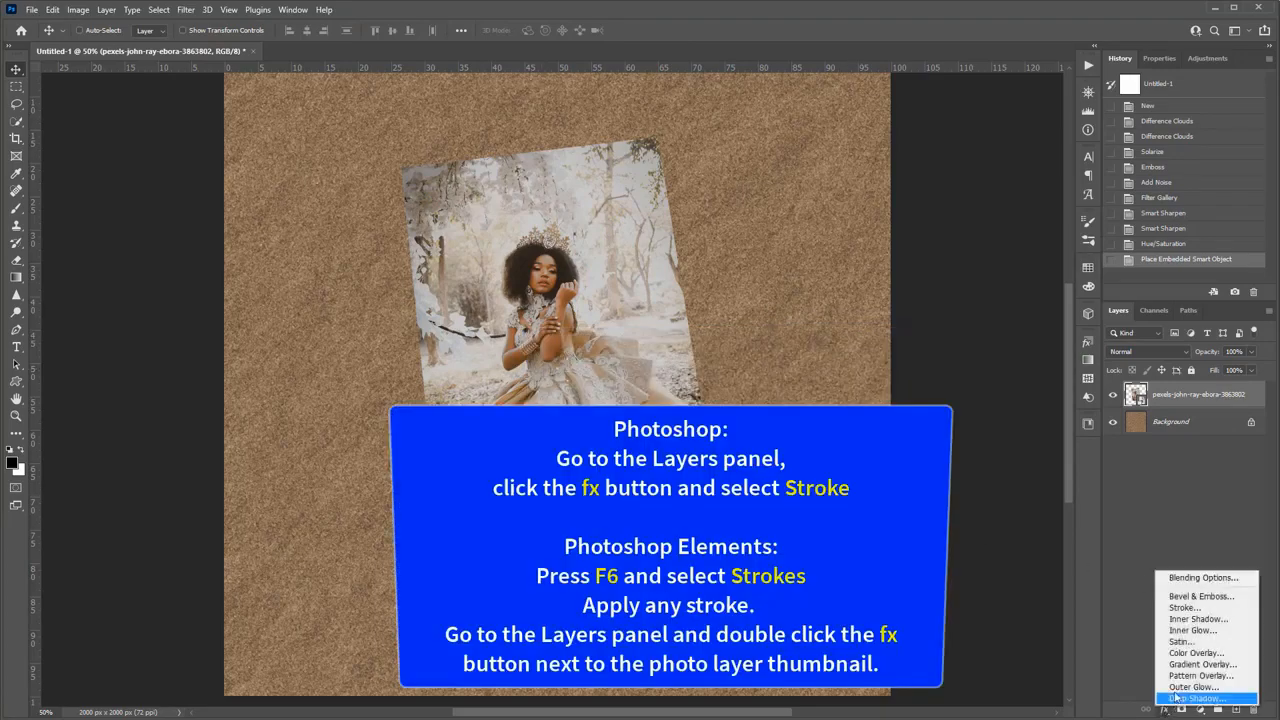
{"action": "left_click", "coordinate": [1185, 607]}
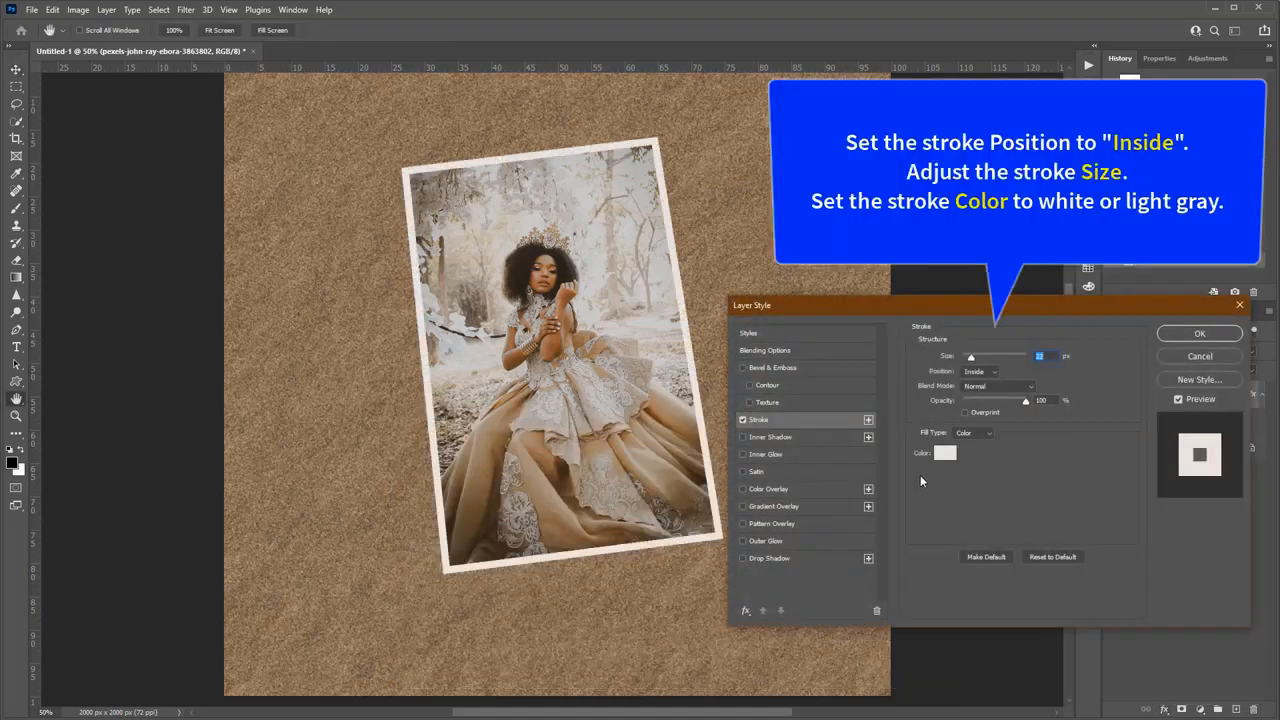
{"action": "left_click", "coordinate": [973, 371]}
{"action": "left_click", "coordinate": [973, 384]}
{"action": "left_click_drag", "start_coordinate": [971, 357], "coordinate": [972, 362]}
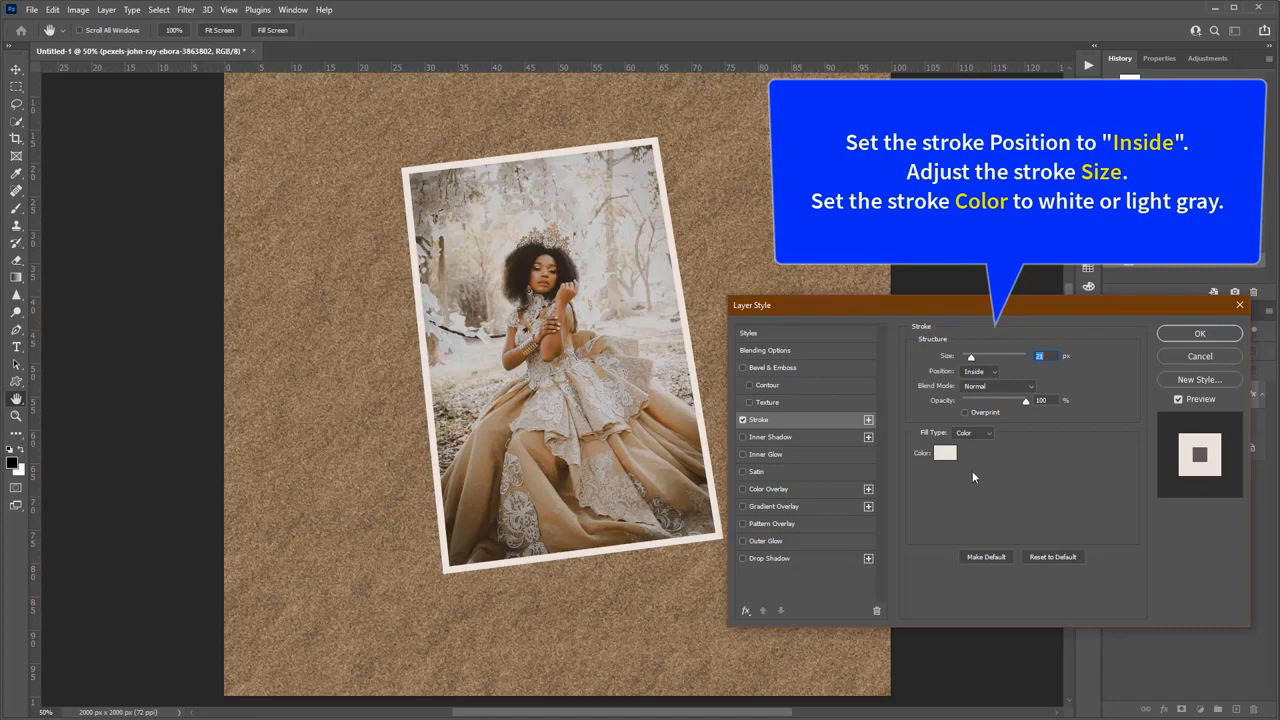
{"action": "left_click", "coordinate": [946, 454]}
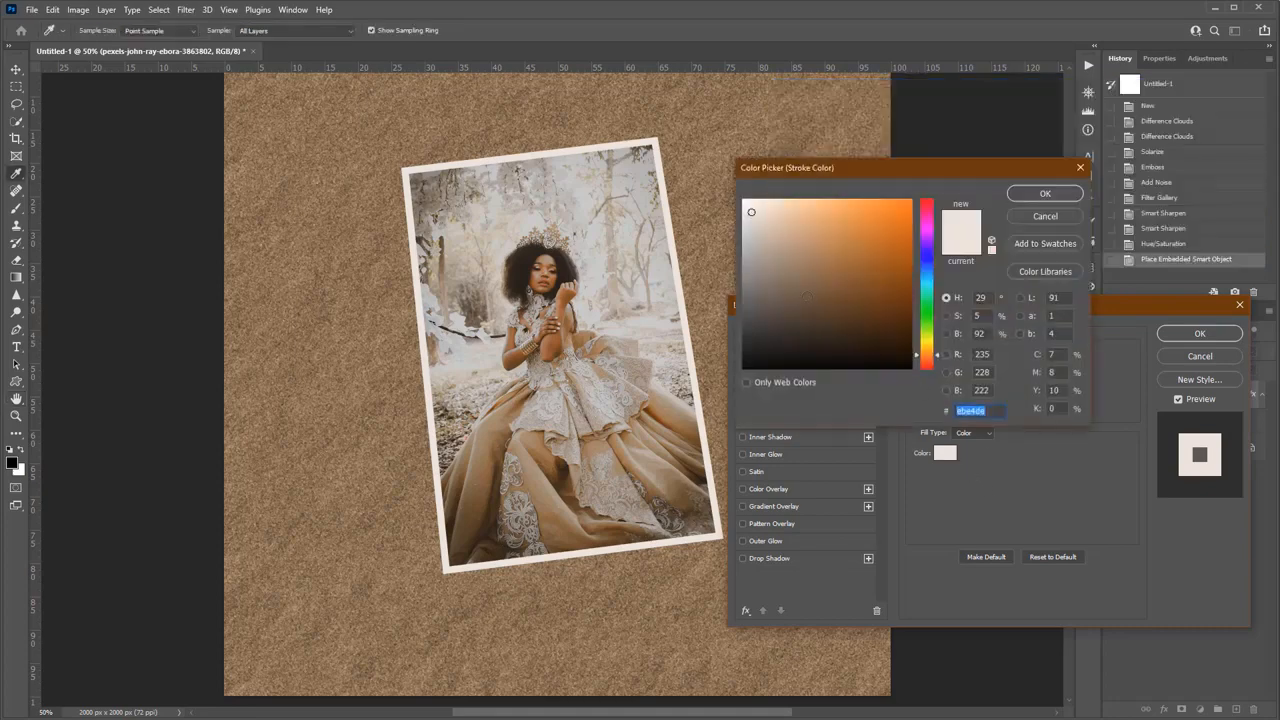
{"action": "mouse_move", "coordinate": [757, 210]}
{"action": "left_mouse_down"}
{"action": "mouse_move", "coordinate": [743, 201]}
{"action": "mouse_move", "coordinate": [751, 210]}
{"action": "left_mouse_up"}
{"action": "left_click", "coordinate": [1056, 194]}
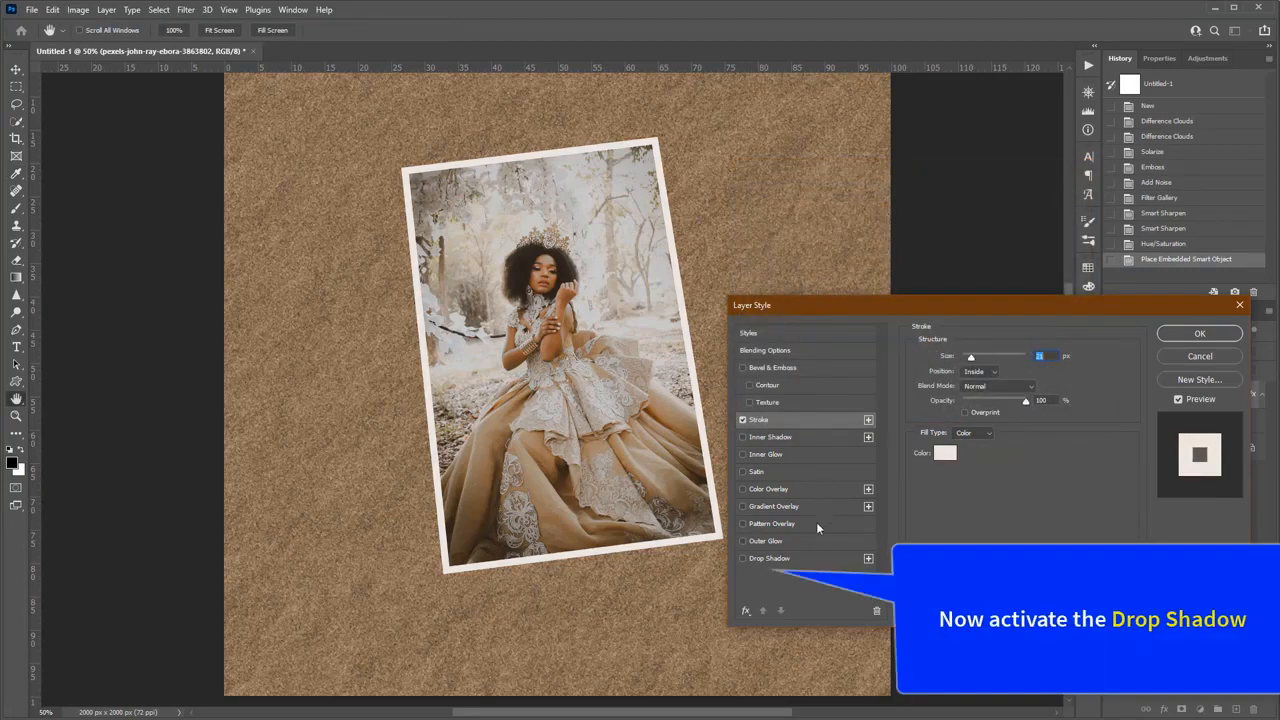
- Add a Multiply drop shadow to the photo with about 27% opacity, an adjusted angle and a size of 13 px
{"action": "left_click", "coordinate": [768, 558]}
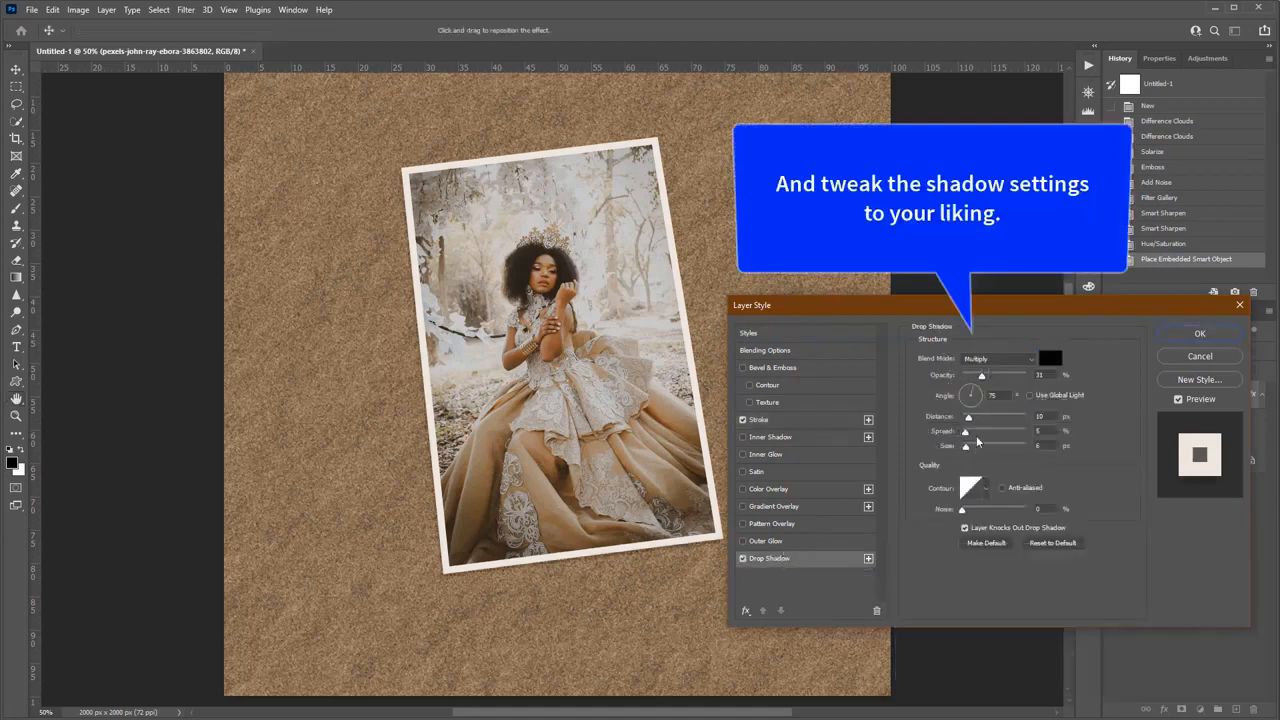
{"action": "left_click_drag", "start_coordinate": [967, 448], "coordinate": [971, 446]}
{"action": "left_click_drag", "start_coordinate": [972, 388], "coordinate": [980, 376]}
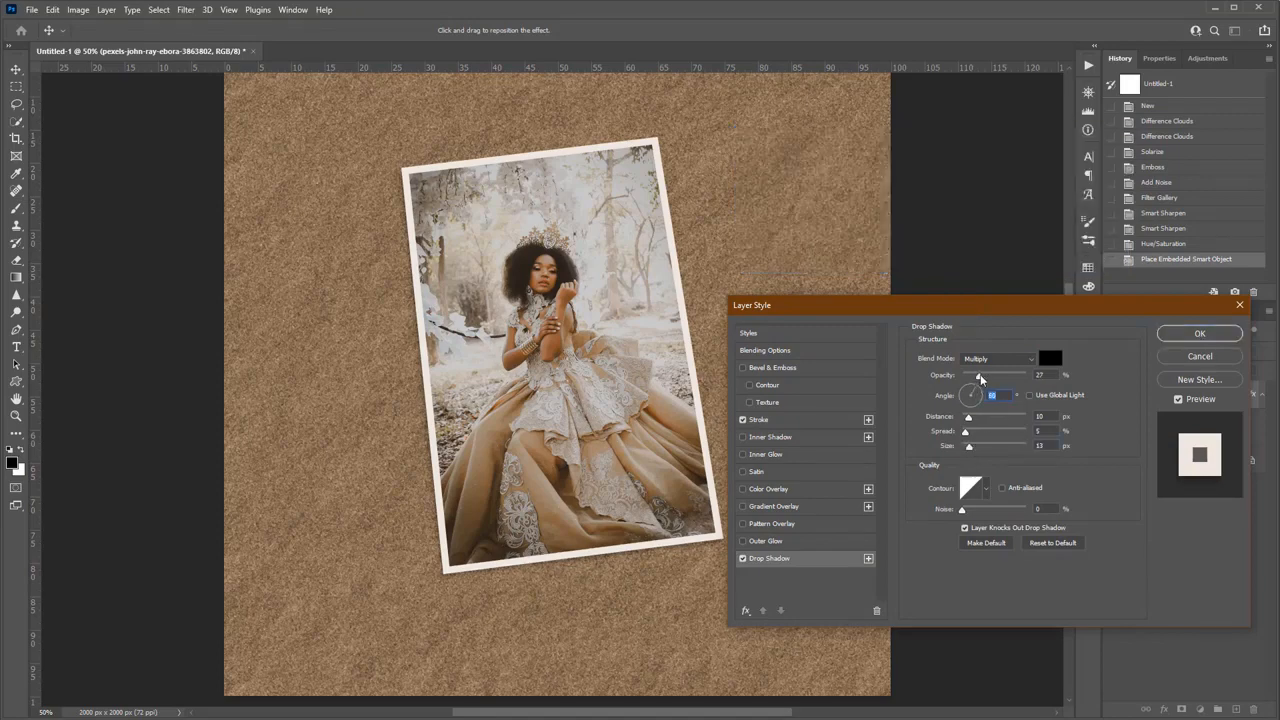
{"action": "left_click", "coordinate": [1199, 334]}
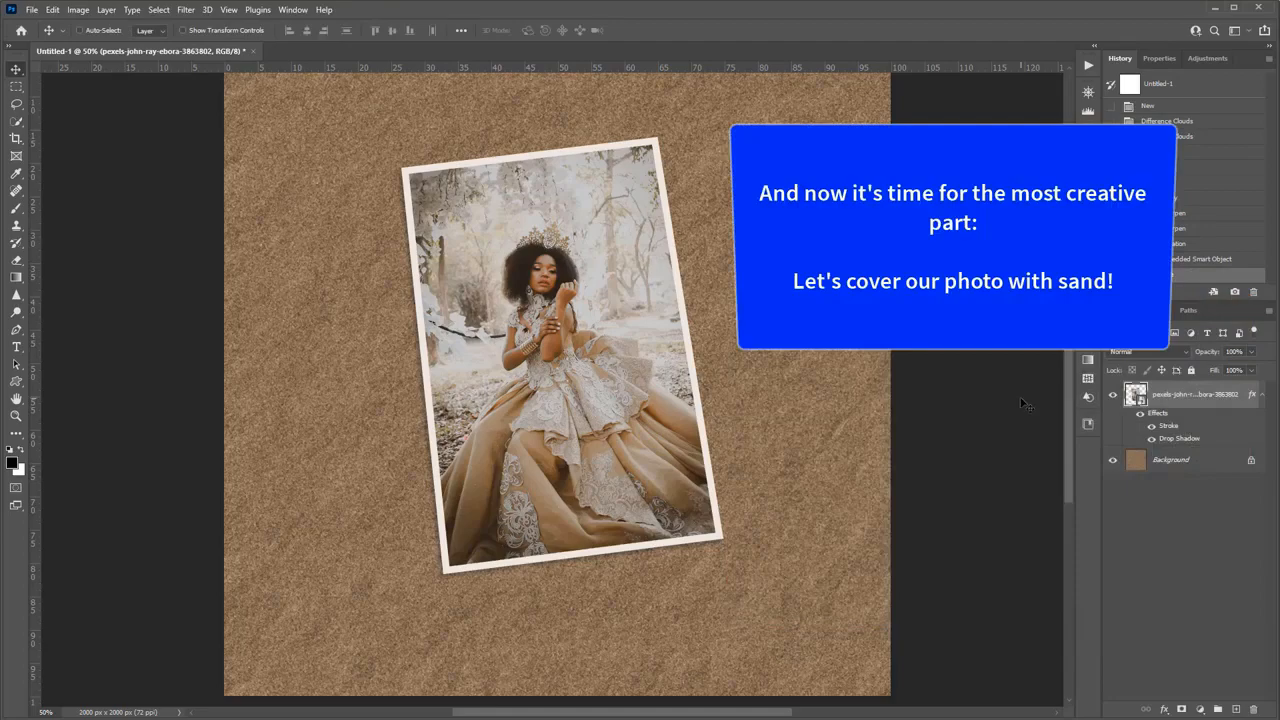
- Put a duplicate of the Background layer above the photo layer and hide it with a black layer mask
{"action": "left_click", "coordinate": [1183, 462]}
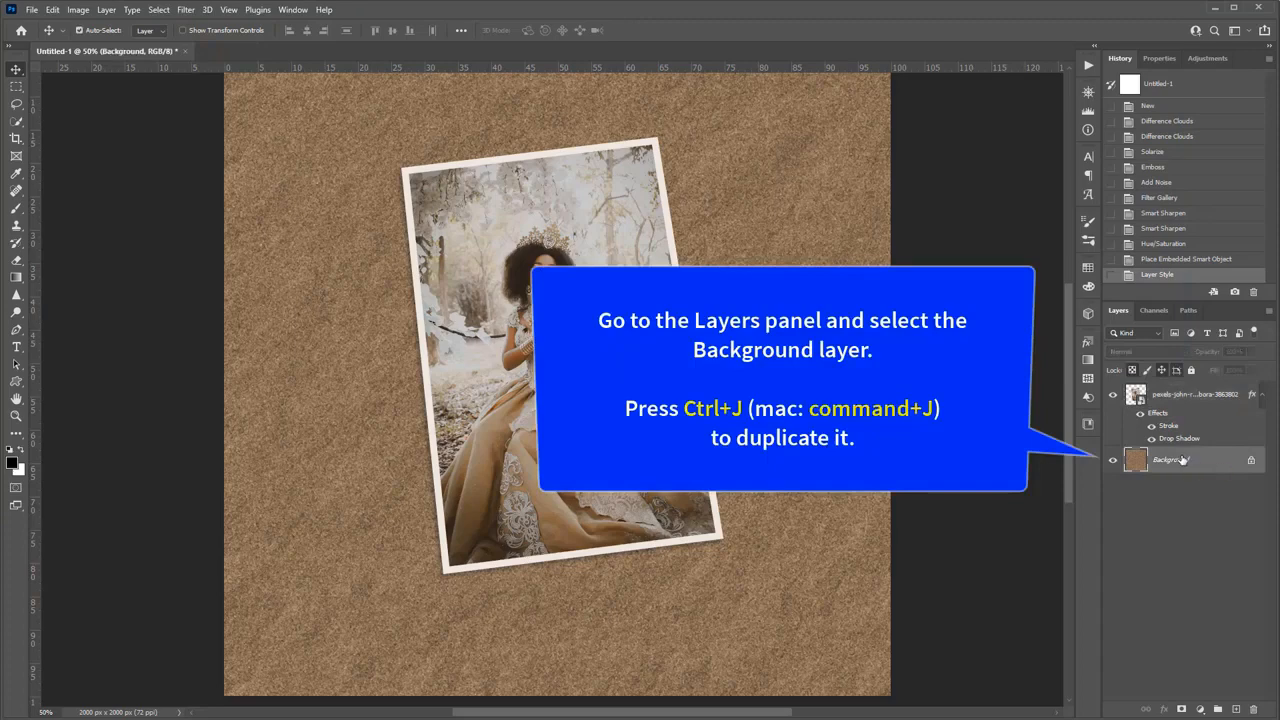
{"action": "key", "text": "ctrl+j"}
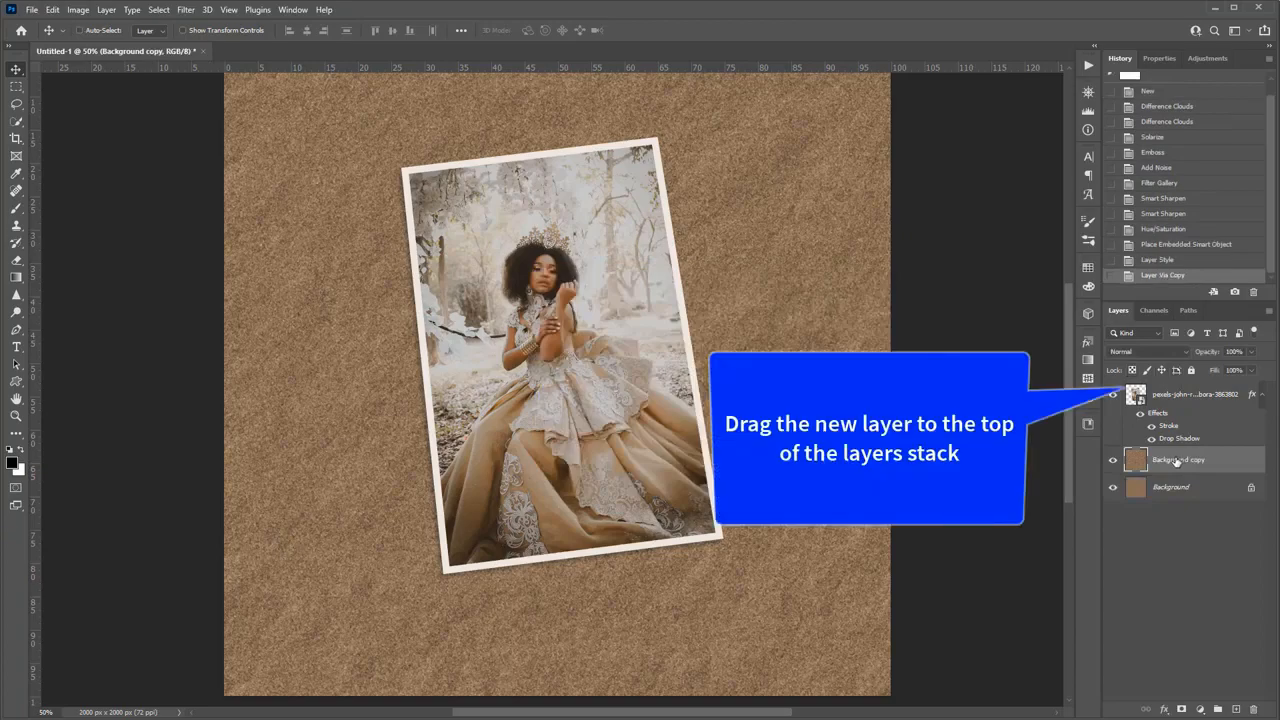
{"action": "left_click_drag", "start_coordinate": [1176, 461], "coordinate": [1166, 383]}
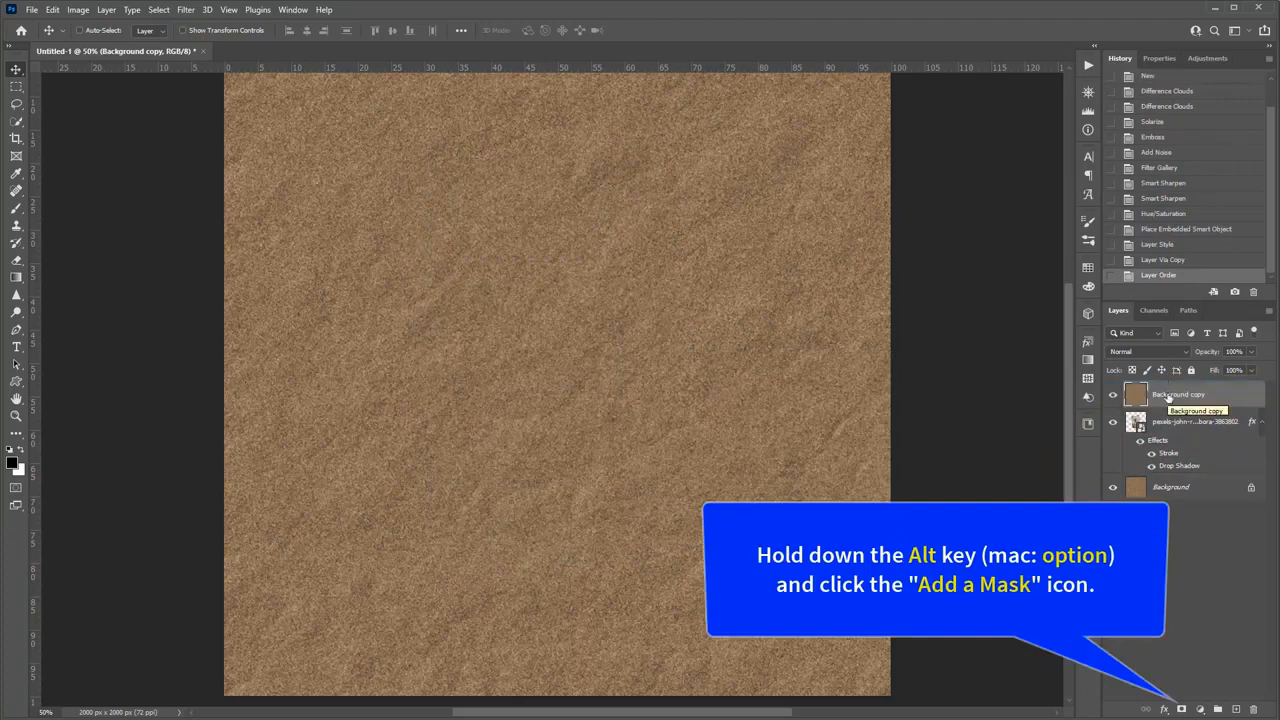
{"action": "left_click", "coordinate": [1183, 709], "text": "alt"}
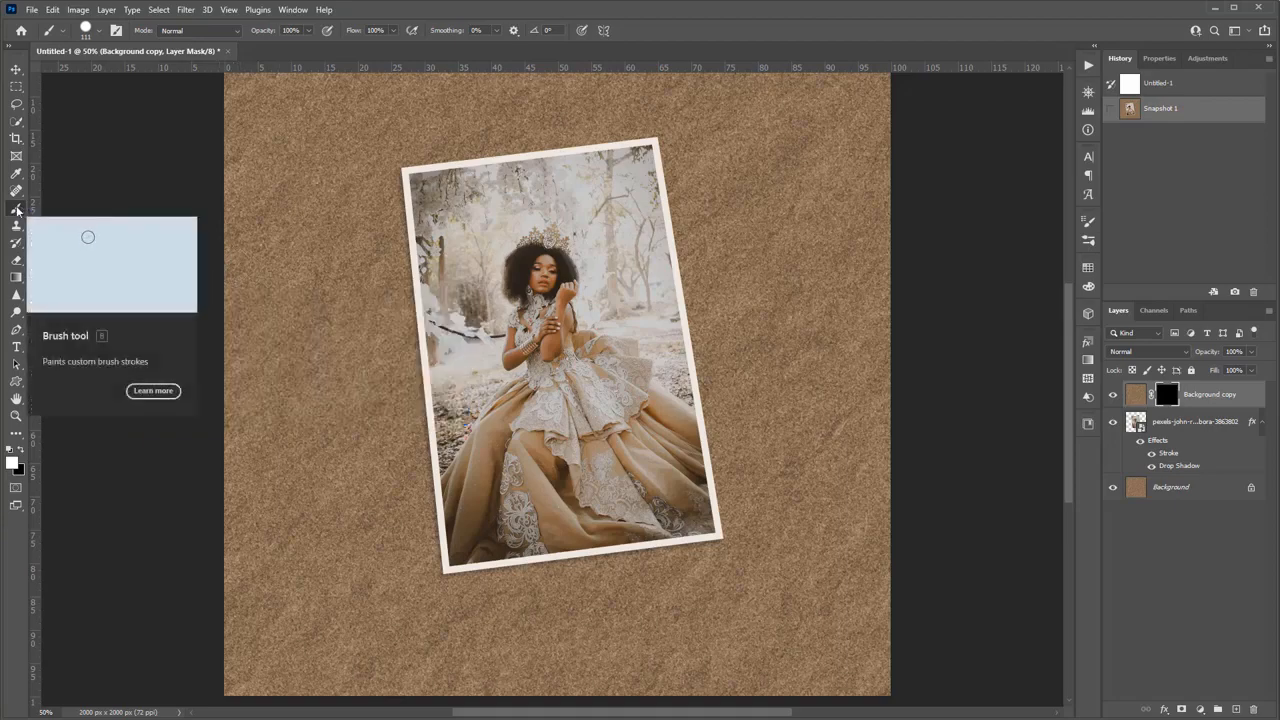
- Set up the Hard Round Pressure Size brush with Dissolve mode and 20% flow
{"action": "right_click", "coordinate": [504, 232]}
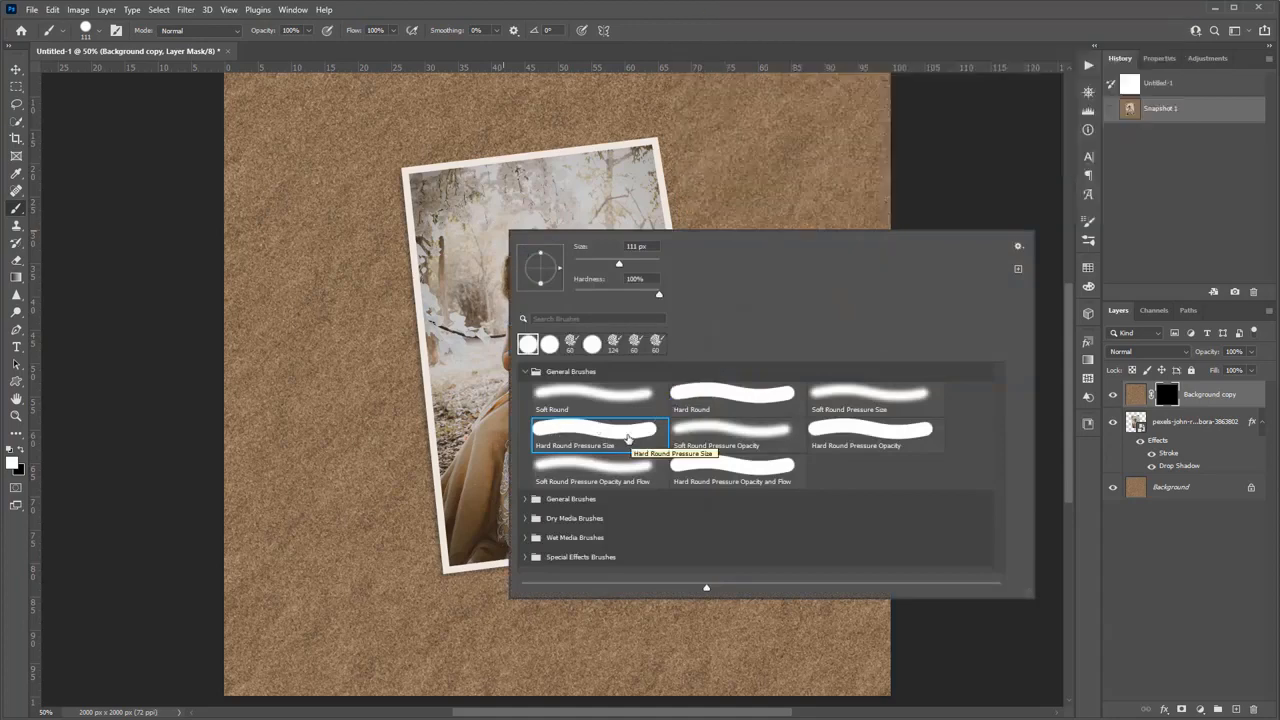
{"action": "double_click", "coordinate": [631, 440]}
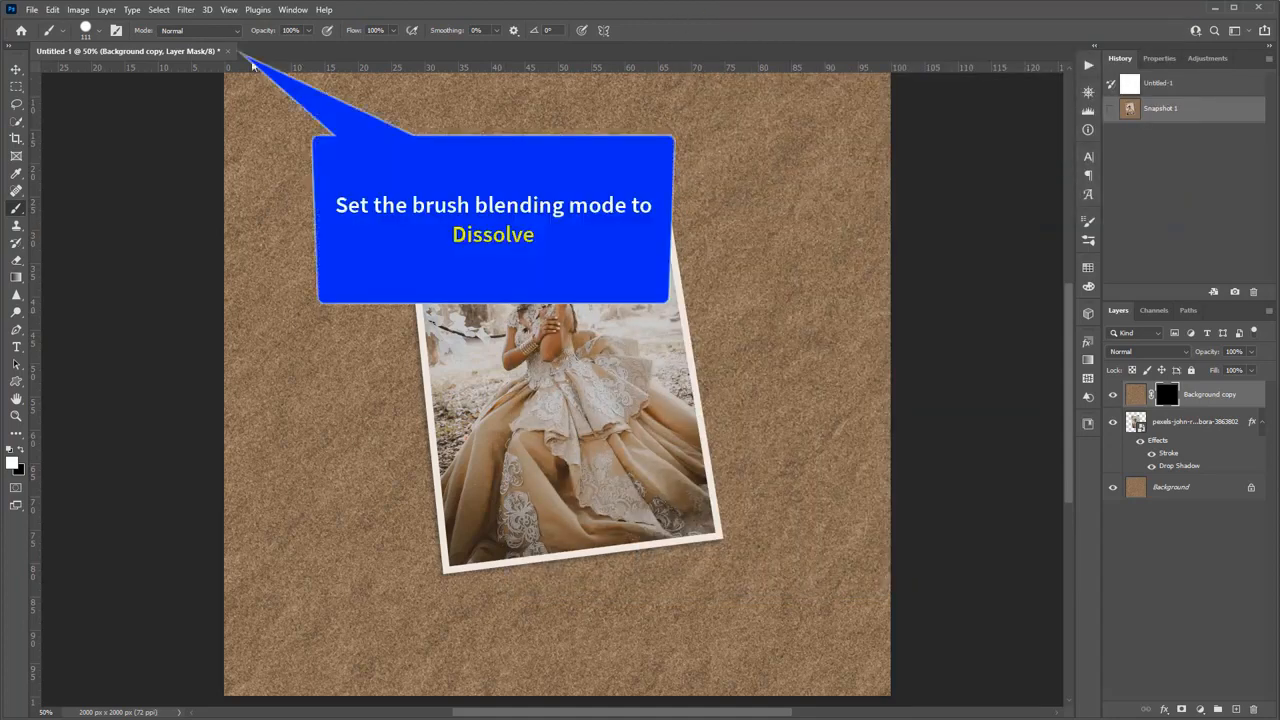
{"action": "left_click", "coordinate": [231, 33]}
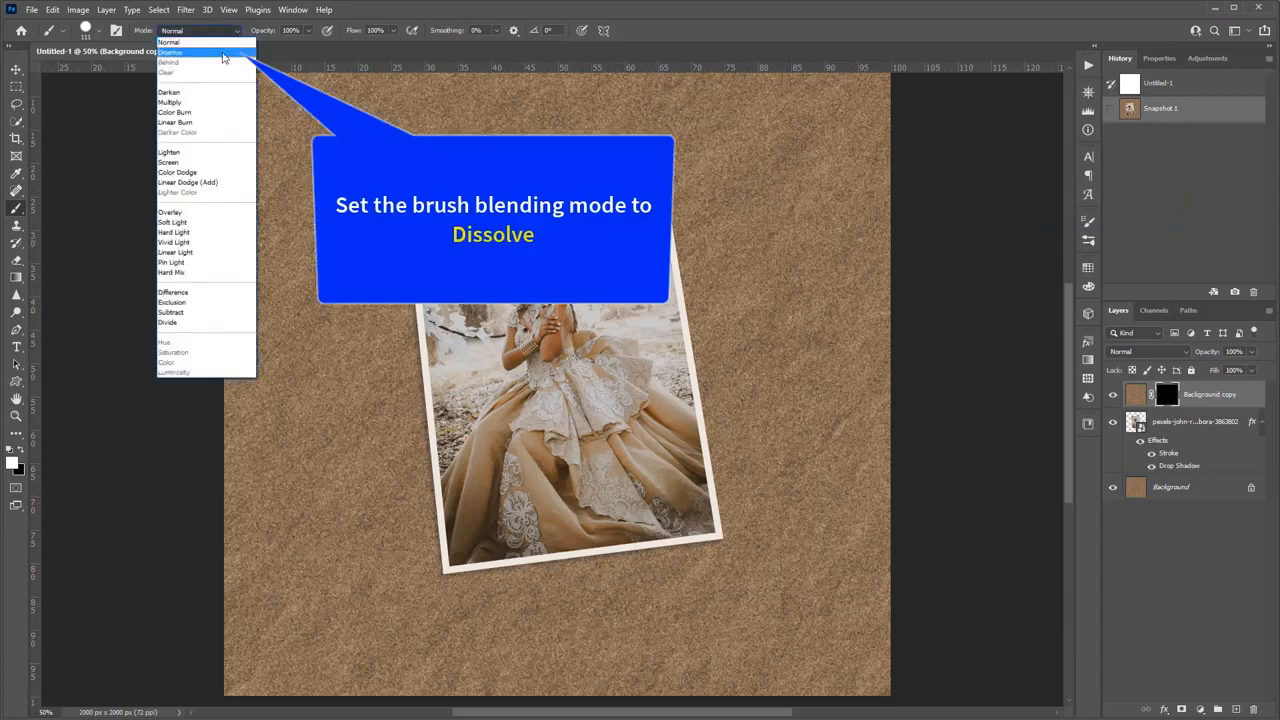
{"action": "left_click", "coordinate": [223, 52]}
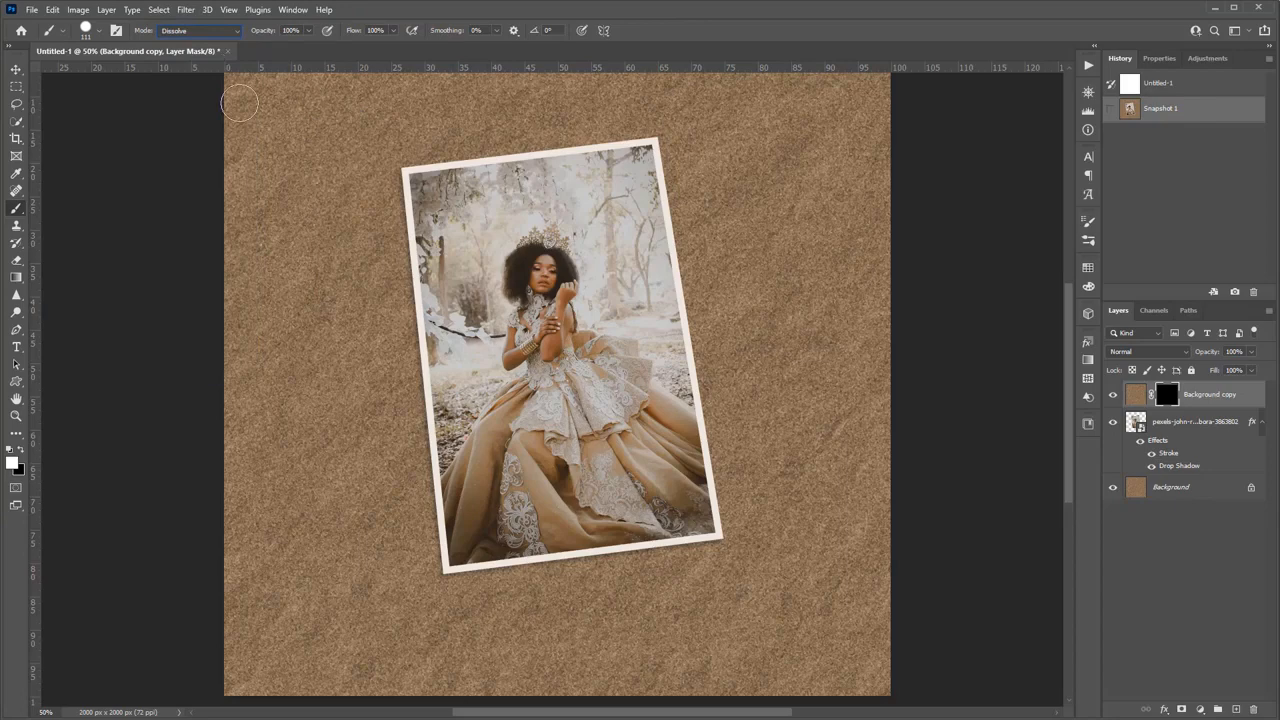
{"action": "left_click", "coordinate": [392, 31]}
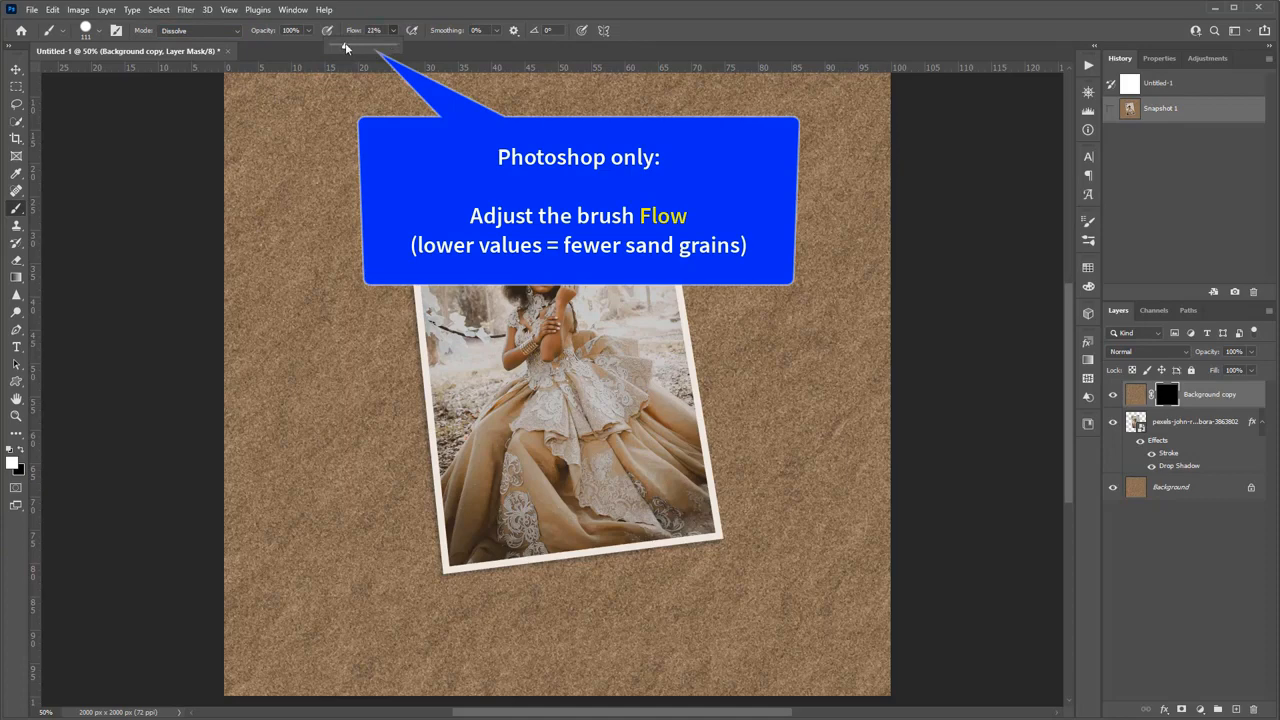
{"action": "left_click_drag", "start_coordinate": [344, 48], "coordinate": [345, 47]}
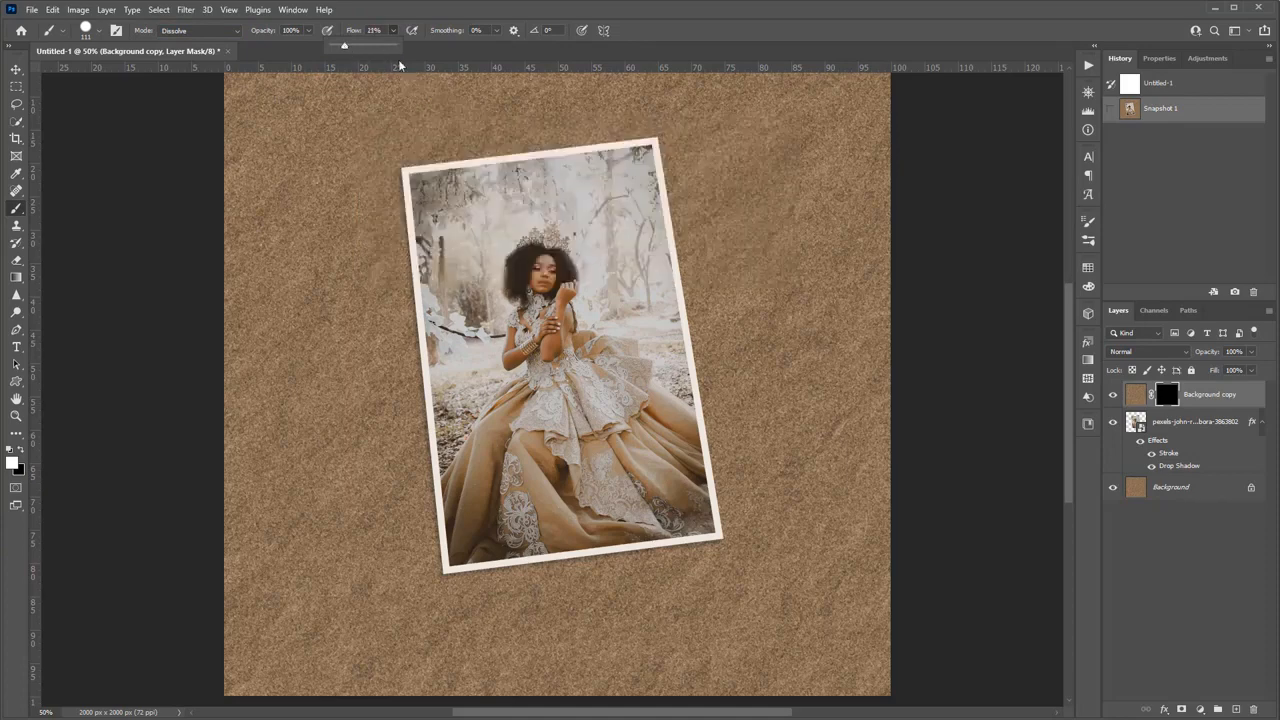
{"action": "left_click", "coordinate": [377, 29]}
{"action": "scroll", "coordinate": [377, 29], "scroll_direction": "down", "scroll_amount": 1}
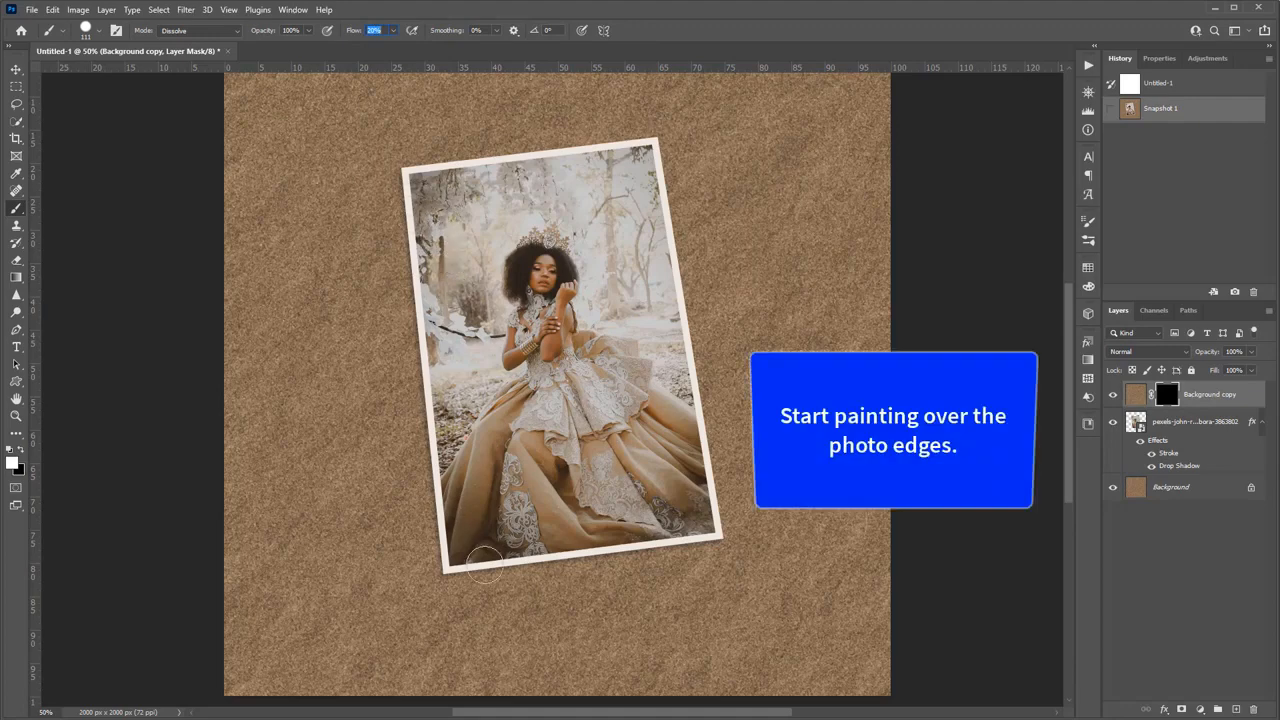
- Paint white on the sand copy's layer mask to bury the photo's lower-left corner, upper-left corner and middle of the top edge
{"action": "mouse_move", "coordinate": [448, 574]}
{"action": "left_mouse_down"}
{"action": "mouse_move", "coordinate": [478, 553]}
{"action": "mouse_move", "coordinate": [460, 580]}
{"action": "mouse_move", "coordinate": [454, 571]}
{"action": "mouse_move", "coordinate": [493, 569]}
{"action": "mouse_move", "coordinate": [497, 586]}
{"action": "mouse_move", "coordinate": [502, 561]}
{"action": "mouse_move", "coordinate": [489, 579]}
{"action": "mouse_move", "coordinate": [534, 560]}
{"action": "left_mouse_up"}
{"action": "mouse_move", "coordinate": [478, 596]}
{"action": "left_mouse_down"}
{"action": "mouse_move", "coordinate": [508, 564]}
{"action": "mouse_move", "coordinate": [497, 536]}
{"action": "mouse_move", "coordinate": [467, 579]}
{"action": "mouse_move", "coordinate": [513, 571]}
{"action": "mouse_move", "coordinate": [500, 540]}
{"action": "mouse_move", "coordinate": [428, 630]}
{"action": "mouse_move", "coordinate": [339, 625]}
{"action": "mouse_move", "coordinate": [411, 551]}
{"action": "mouse_move", "coordinate": [462, 548]}
{"action": "mouse_move", "coordinate": [451, 565]}
{"action": "mouse_move", "coordinate": [409, 579]}
{"action": "mouse_move", "coordinate": [425, 513]}
{"action": "mouse_move", "coordinate": [375, 558]}
{"action": "mouse_move", "coordinate": [455, 493]}
{"action": "mouse_move", "coordinate": [422, 514]}
{"action": "left_mouse_up"}
{"action": "mouse_move", "coordinate": [428, 152]}
{"action": "left_mouse_down"}
{"action": "mouse_move", "coordinate": [390, 190]}
{"action": "mouse_move", "coordinate": [430, 140]}
{"action": "left_mouse_up"}
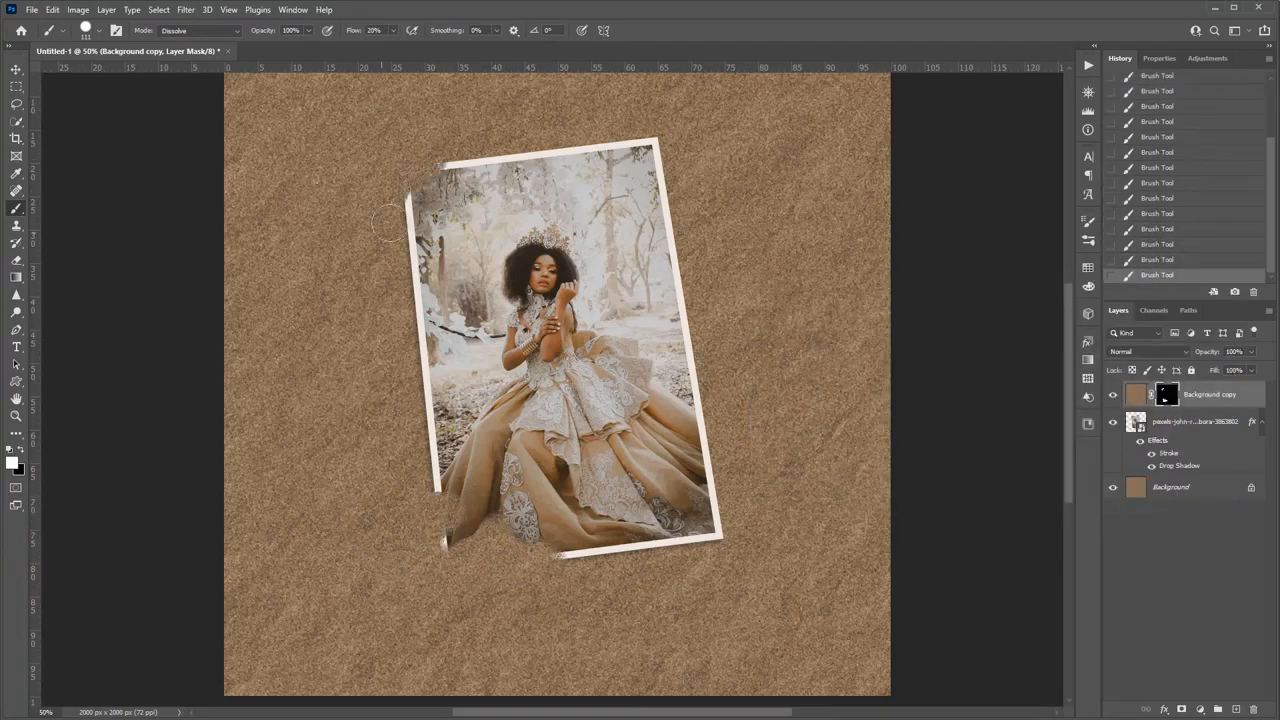
{"action": "mouse_move", "coordinate": [544, 145]}
{"action": "left_mouse_down"}
{"action": "mouse_move", "coordinate": [583, 157]}
{"action": "mouse_move", "coordinate": [566, 172]}
{"action": "mouse_move", "coordinate": [556, 138]}
{"action": "left_mouse_up"}
- Reduce the brush to 80 px, switch to black and refine the sand edges along the top of the photo
{"action": "key", "text": "bracketleft"}
{"action": "key", "text": "bracketleft"}
{"action": "key", "text": "x"}
{"action": "left_click_drag", "start_coordinate": [573, 184], "coordinate": [548, 173]}
{"action": "left_click_drag", "start_coordinate": [598, 168], "coordinate": [602, 152]}
{"action": "left_click_drag", "start_coordinate": [529, 167], "coordinate": [501, 174]}
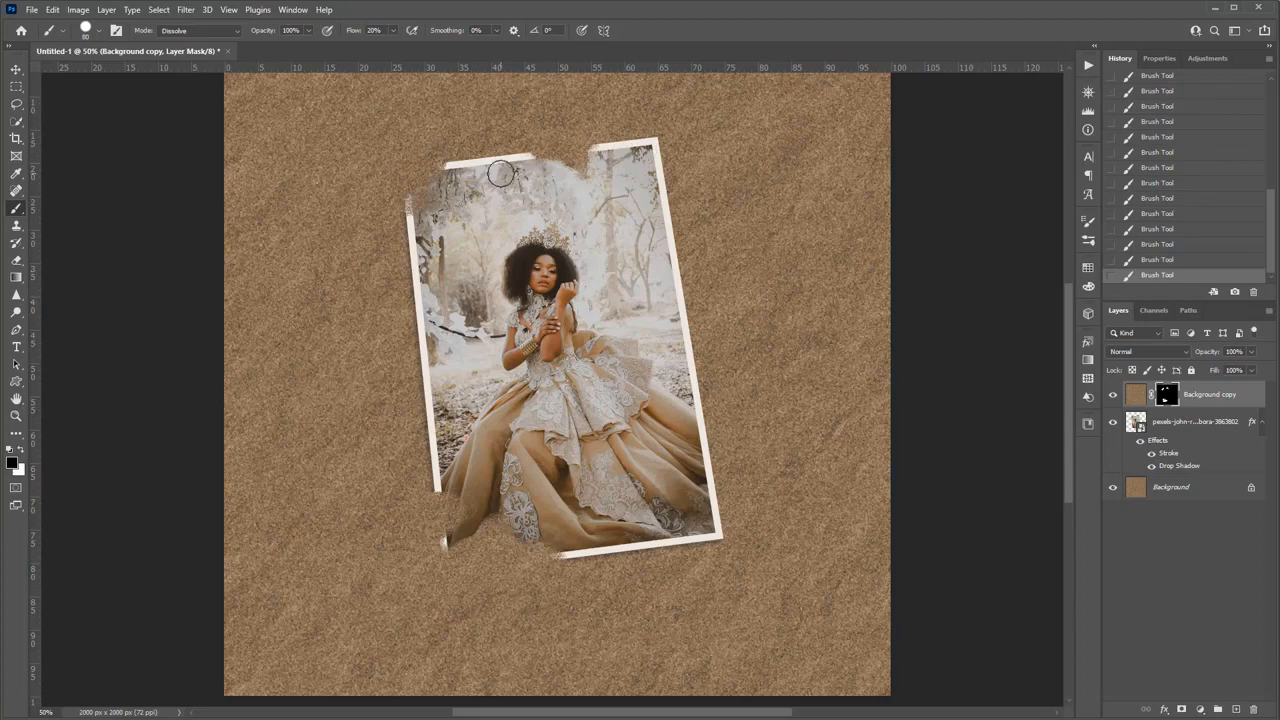
- Choose Kyle's Ultimate Pastel Palooza from the Dry Media Brushes and set it to 19% flow and Dissolve mode
{"action": "right_click", "coordinate": [556, 254]}
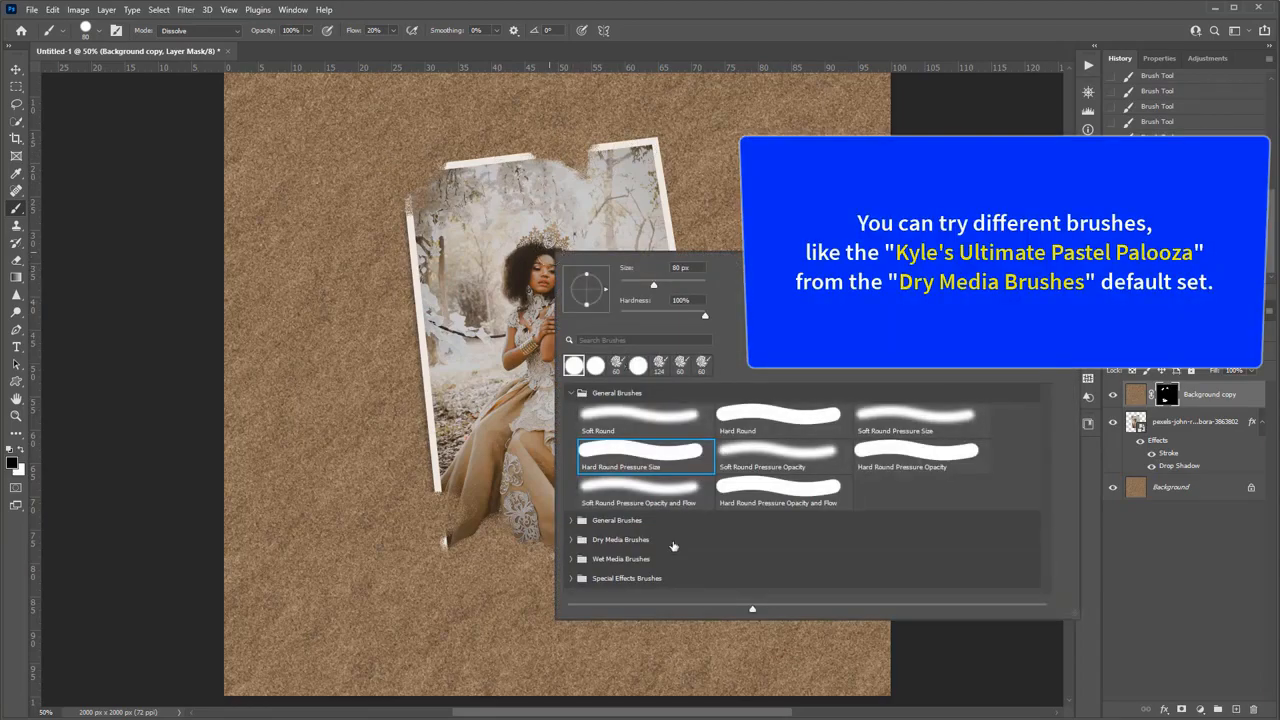
{"action": "left_click", "coordinate": [570, 393]}
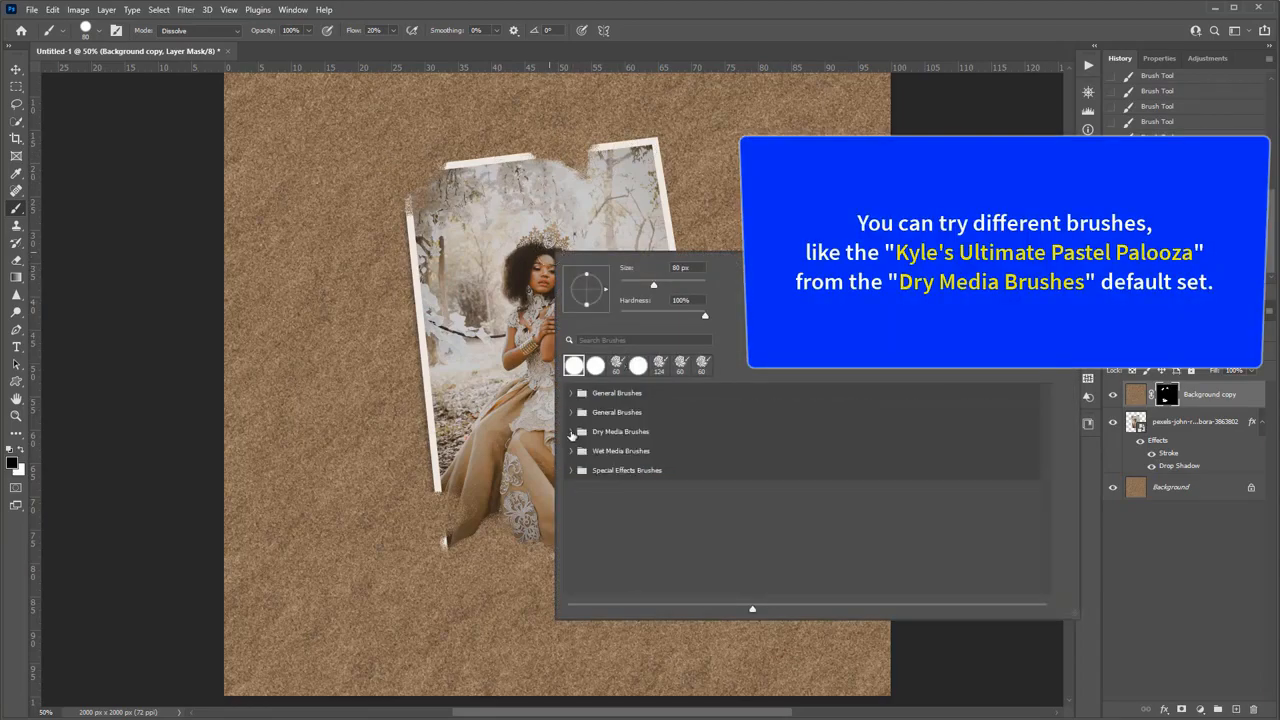
{"action": "left_click", "coordinate": [570, 431]}
{"action": "left_click", "coordinate": [782, 490]}
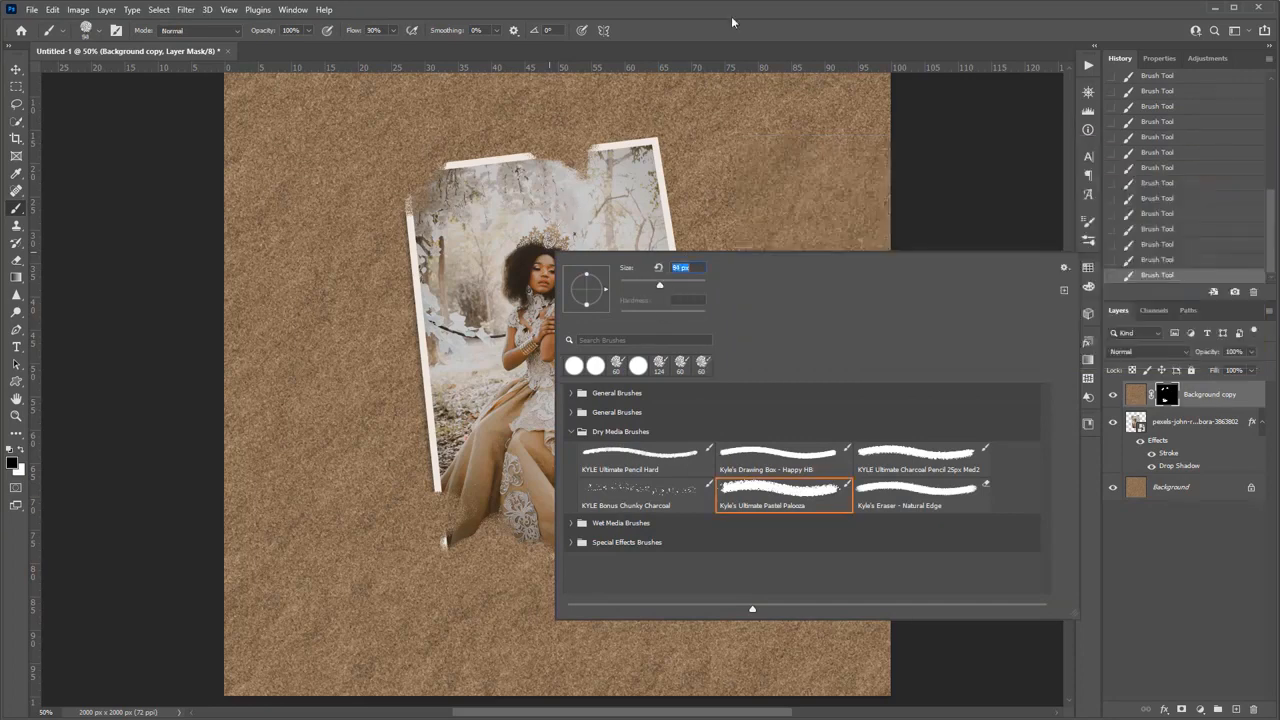
{"action": "left_click", "coordinate": [733, 22]}
{"action": "left_click", "coordinate": [394, 31]}
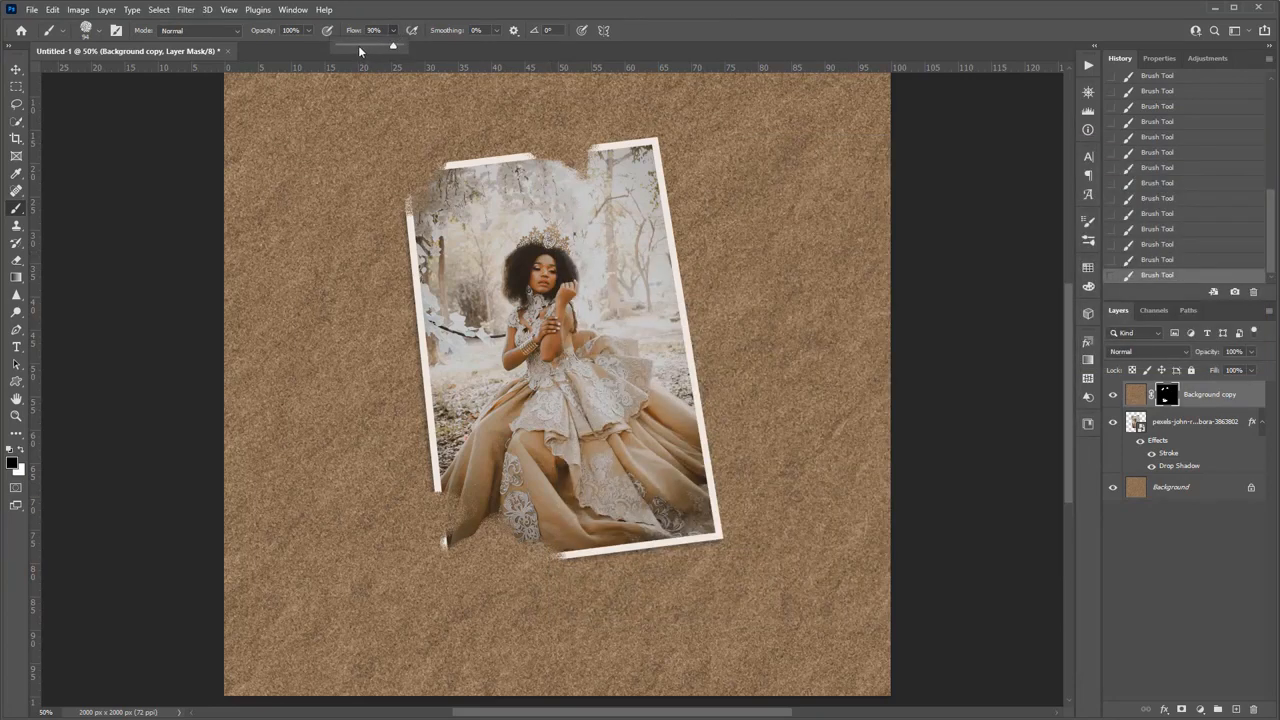
{"action": "left_click_drag", "start_coordinate": [358, 45], "coordinate": [357, 46]}
{"action": "left_click", "coordinate": [205, 31]}
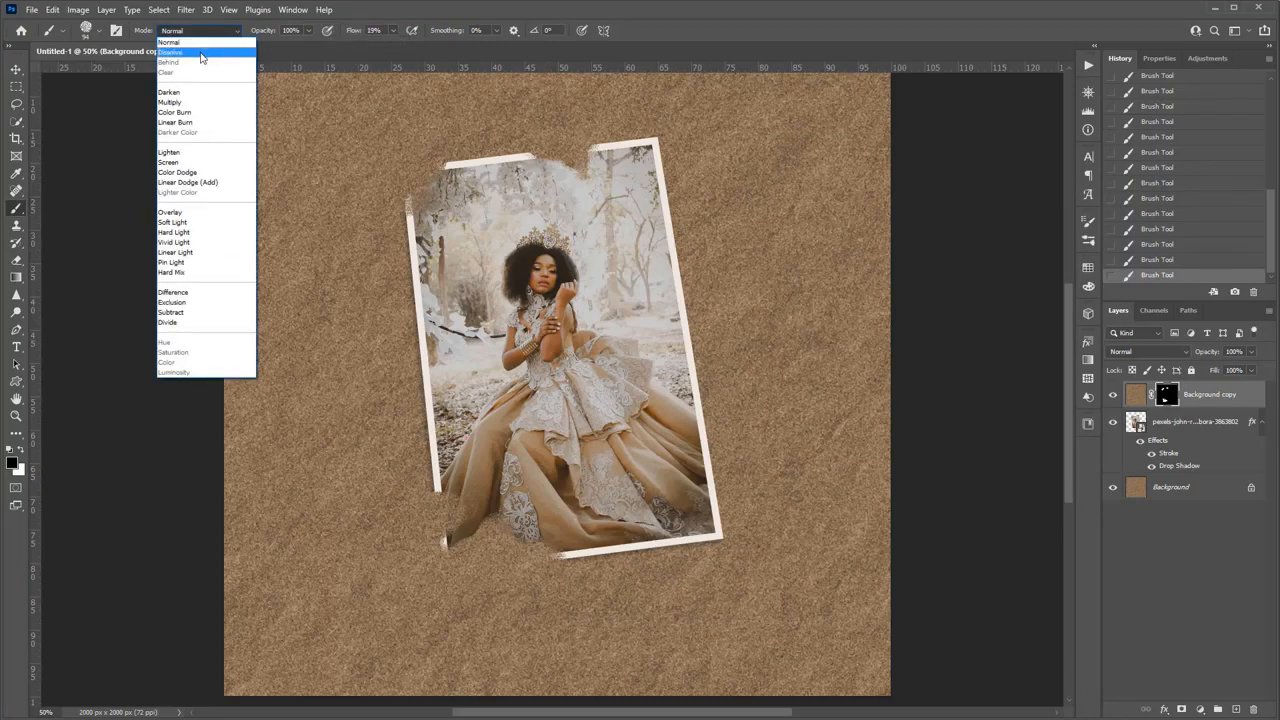
{"action": "left_click", "coordinate": [200, 52]}
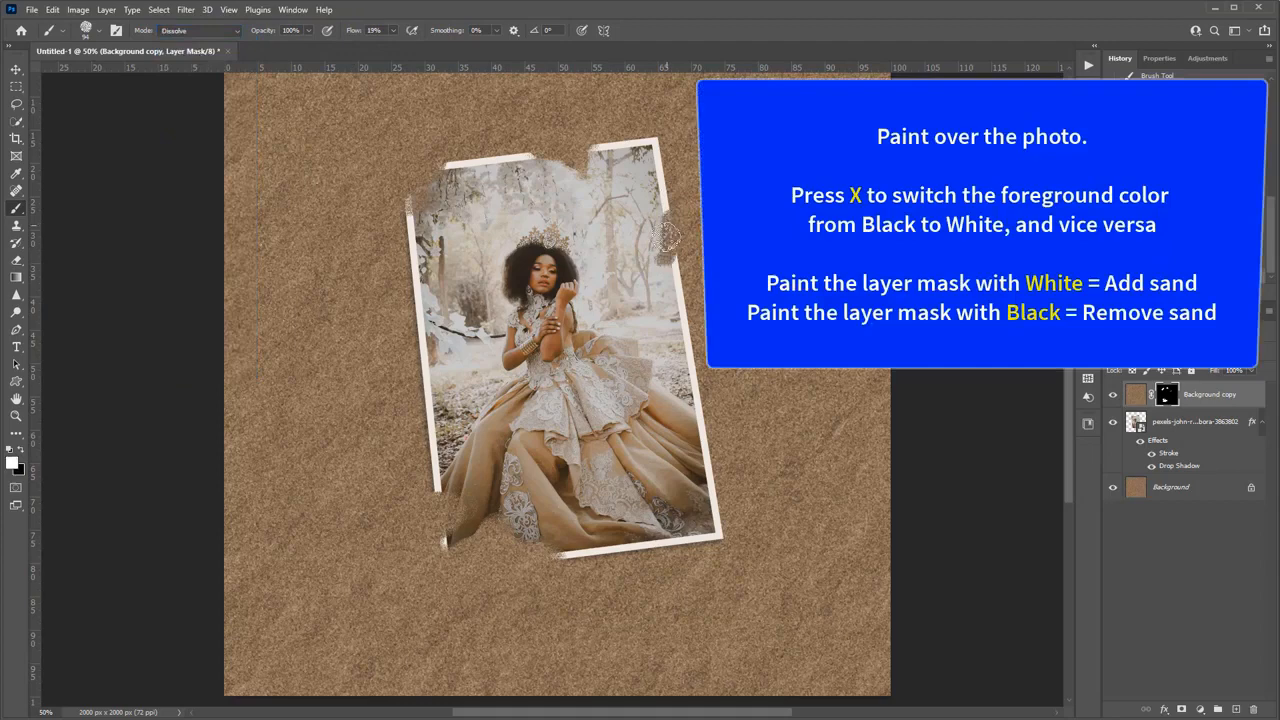
- Paint sand over the upper parts of the photo's left and right edges, and uncover the upper-left corner tip in black
{"action": "mouse_move", "coordinate": [664, 237]}
{"action": "left_mouse_down"}
{"action": "mouse_move", "coordinate": [634, 258]}
{"action": "mouse_move", "coordinate": [666, 228]}
{"action": "mouse_move", "coordinate": [665, 200]}
{"action": "mouse_move", "coordinate": [649, 257]}
{"action": "mouse_move", "coordinate": [675, 200]}
{"action": "mouse_move", "coordinate": [657, 232]}
{"action": "mouse_move", "coordinate": [667, 215]}
{"action": "mouse_move", "coordinate": [668, 238]}
{"action": "mouse_move", "coordinate": [632, 255]}
{"action": "mouse_move", "coordinate": [660, 243]}
{"action": "mouse_move", "coordinate": [690, 320]}
{"action": "mouse_move", "coordinate": [642, 240]}
{"action": "mouse_move", "coordinate": [664, 248]}
{"action": "mouse_move", "coordinate": [664, 265]}
{"action": "mouse_move", "coordinate": [634, 240]}
{"action": "mouse_move", "coordinate": [653, 246]}
{"action": "mouse_move", "coordinate": [627, 265]}
{"action": "mouse_move", "coordinate": [661, 194]}
{"action": "left_mouse_up"}
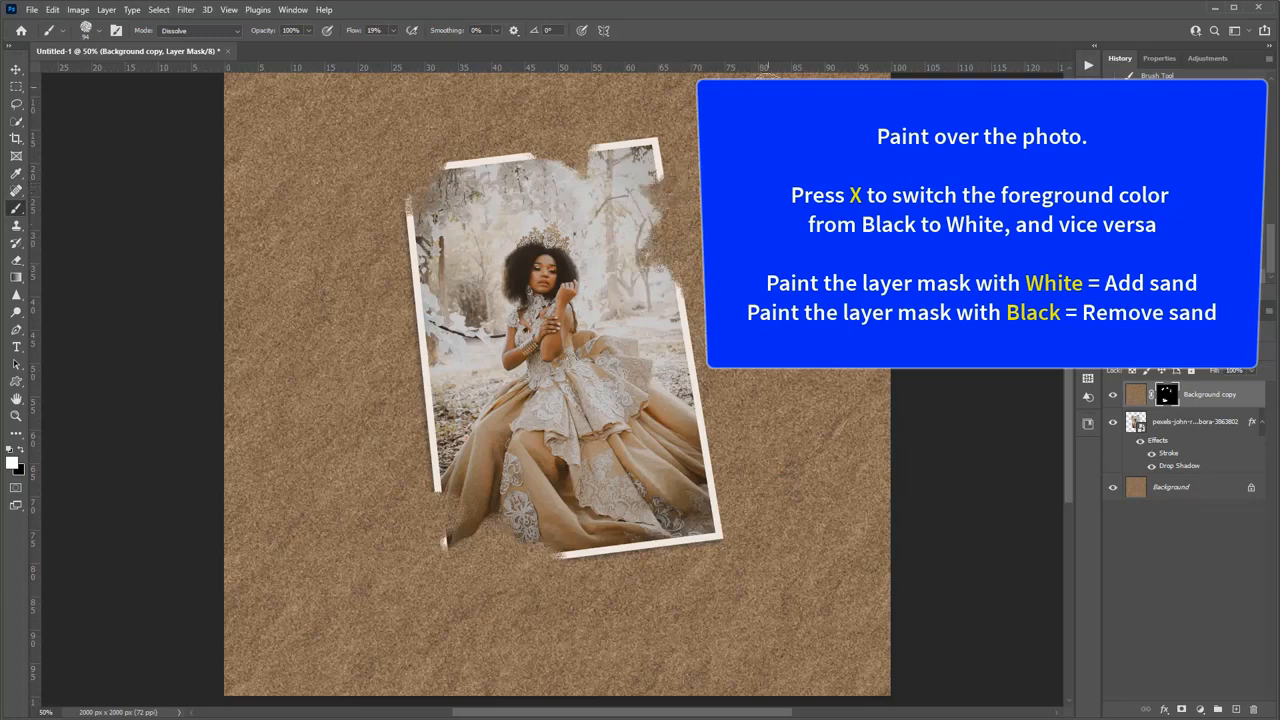
{"action": "mouse_move", "coordinate": [414, 212]}
{"action": "left_mouse_down"}
{"action": "mouse_move", "coordinate": [420, 255]}
{"action": "mouse_move", "coordinate": [427, 238]}
{"action": "mouse_move", "coordinate": [422, 292]}
{"action": "mouse_move", "coordinate": [407, 282]}
{"action": "mouse_move", "coordinate": [393, 175]}
{"action": "mouse_move", "coordinate": [407, 193]}
{"action": "mouse_move", "coordinate": [420, 155]}
{"action": "mouse_move", "coordinate": [375, 182]}
{"action": "mouse_move", "coordinate": [390, 206]}
{"action": "mouse_move", "coordinate": [407, 165]}
{"action": "left_mouse_up"}
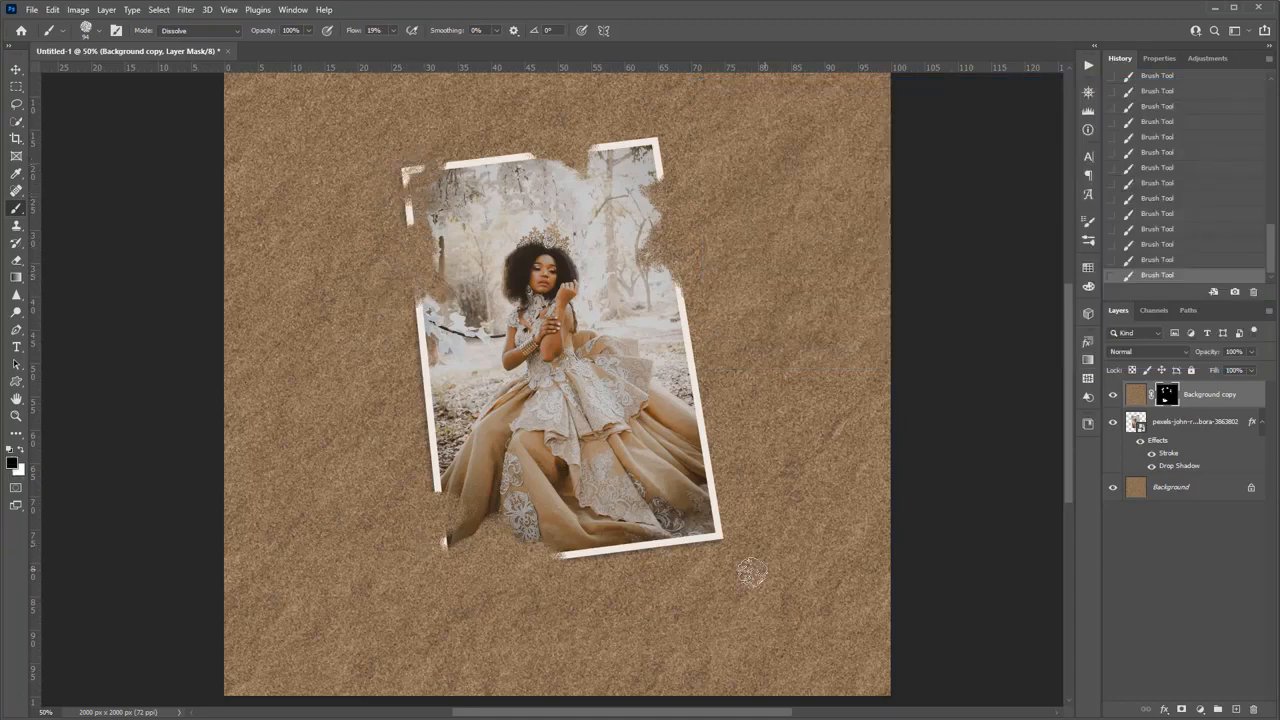
- Switch to the Hard Round Pressure Size brush at 100 px, paint sand over the photo's lower right edge and trim it with black
{"action": "right_click", "coordinate": [655, 400]}
{"action": "left_click", "coordinate": [672, 539]}
{"action": "left_click", "coordinate": [742, 603]}
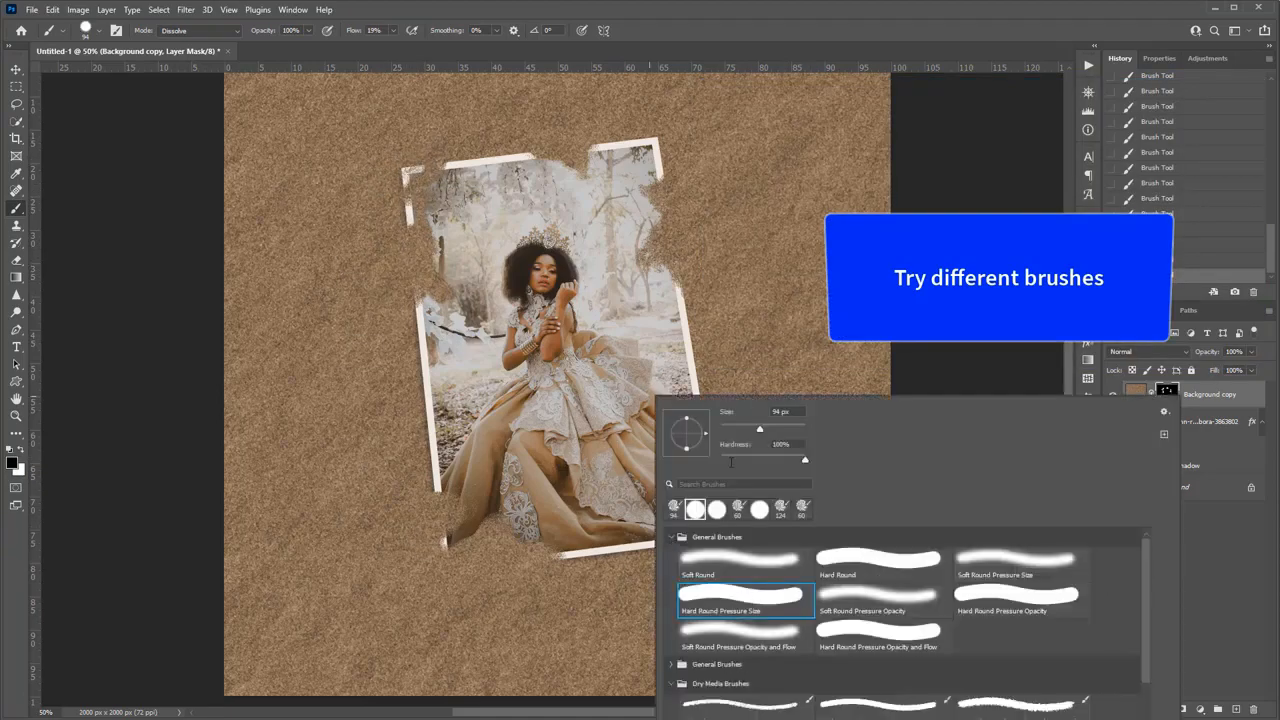
{"action": "left_click", "coordinate": [688, 22]}
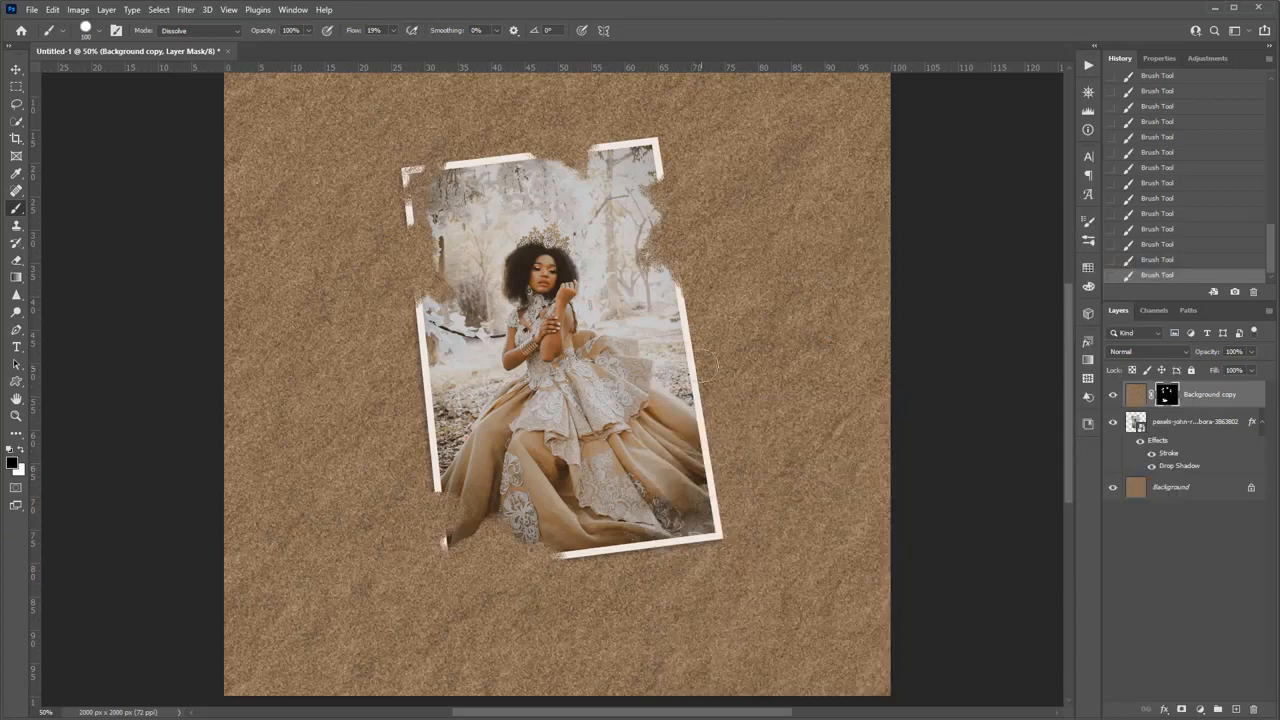
{"action": "key", "text": "x"}
{"action": "mouse_move", "coordinate": [700, 362]}
{"action": "left_mouse_down"}
{"action": "mouse_move", "coordinate": [677, 400]}
{"action": "mouse_move", "coordinate": [686, 310]}
{"action": "mouse_move", "coordinate": [701, 420]}
{"action": "left_mouse_up"}
{"action": "key", "text": "x"}
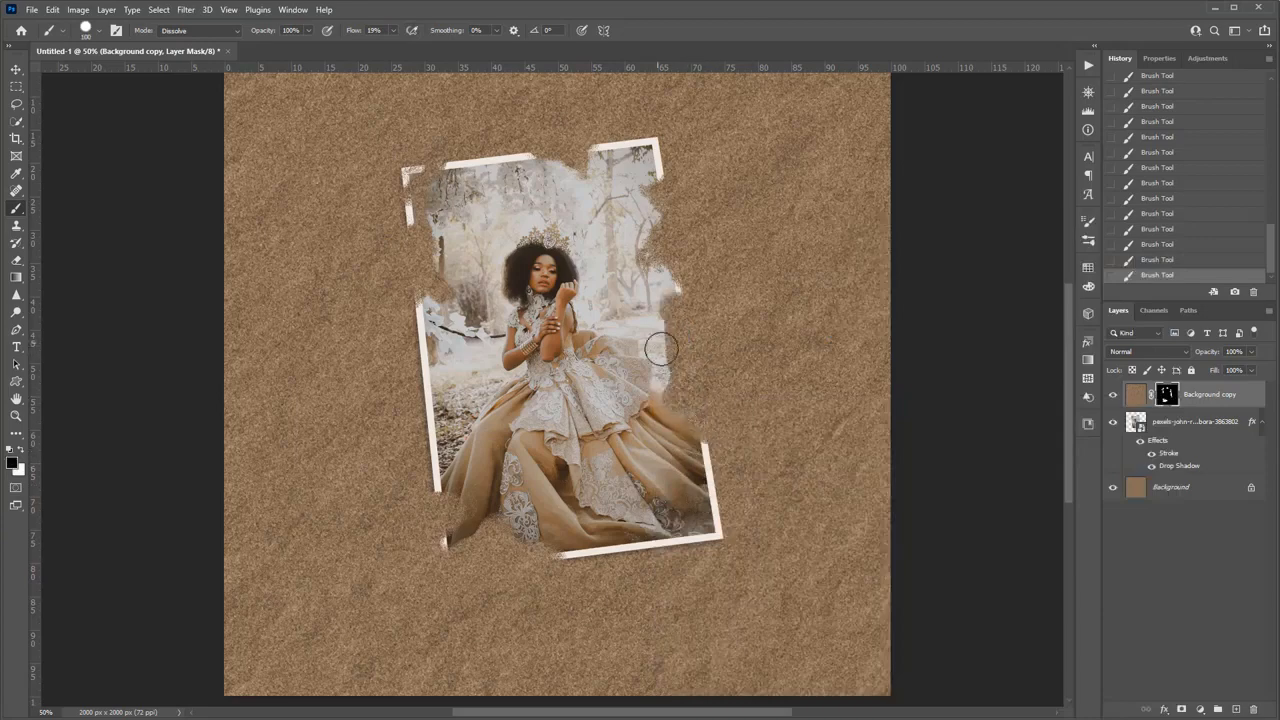
{"action": "mouse_move", "coordinate": [660, 343]}
{"action": "left_mouse_down"}
{"action": "mouse_move", "coordinate": [665, 410]}
{"action": "mouse_move", "coordinate": [654, 317]}
{"action": "mouse_move", "coordinate": [652, 356]}
{"action": "mouse_move", "coordinate": [677, 304]}
{"action": "mouse_move", "coordinate": [652, 361]}
{"action": "mouse_move", "coordinate": [718, 333]}
{"action": "mouse_move", "coordinate": [677, 288]}
{"action": "mouse_move", "coordinate": [691, 301]}
{"action": "mouse_move", "coordinate": [549, 475]}
{"action": "mouse_move", "coordinate": [708, 365]}
{"action": "mouse_move", "coordinate": [645, 343]}
{"action": "mouse_move", "coordinate": [640, 370]}
{"action": "mouse_move", "coordinate": [657, 364]}
{"action": "mouse_move", "coordinate": [673, 312]}
{"action": "mouse_move", "coordinate": [678, 433]}
{"action": "mouse_move", "coordinate": [697, 485]}
{"action": "left_mouse_up"}
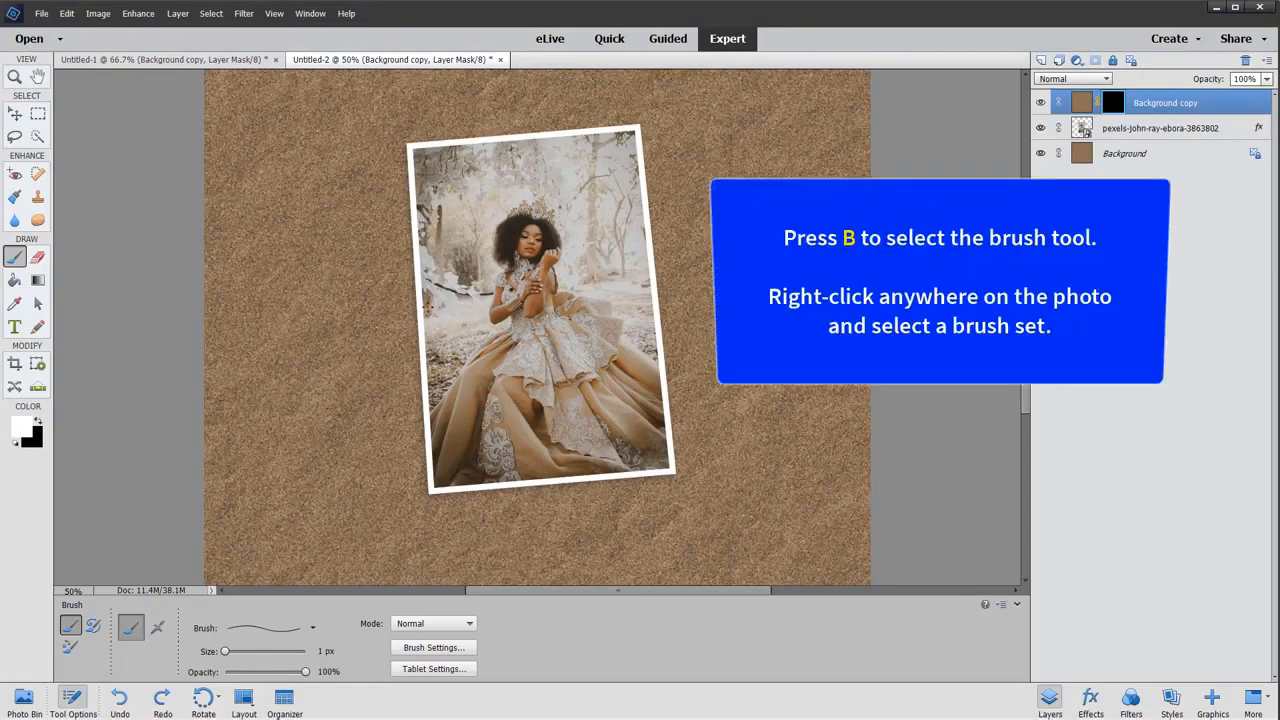
- In Photoshop Elements, choose the 104 px Rough Round Bristle from Thick Heavy Brushes and mask sand over the photo's upper-right corner
{"action": "right_click", "coordinate": [428, 306]}
{"action": "left_click", "coordinate": [473, 166]}
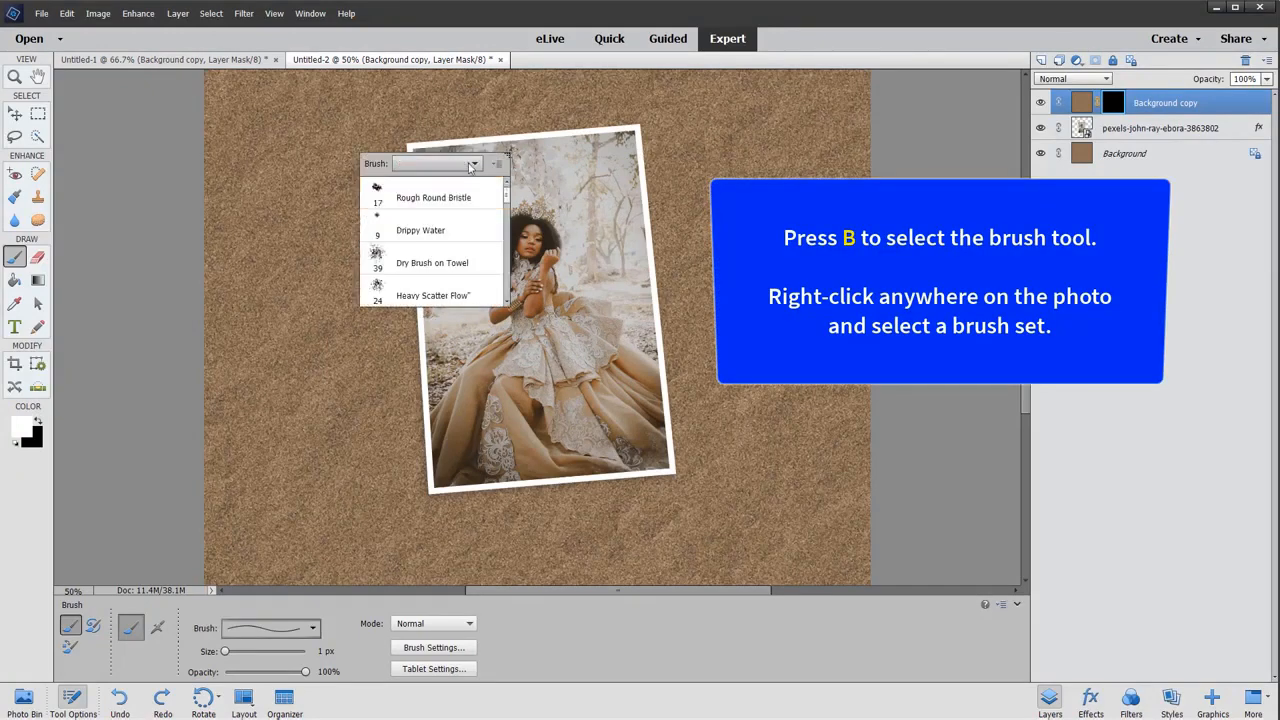
{"action": "left_click", "coordinate": [470, 166]}
{"action": "left_click", "coordinate": [452, 307]}
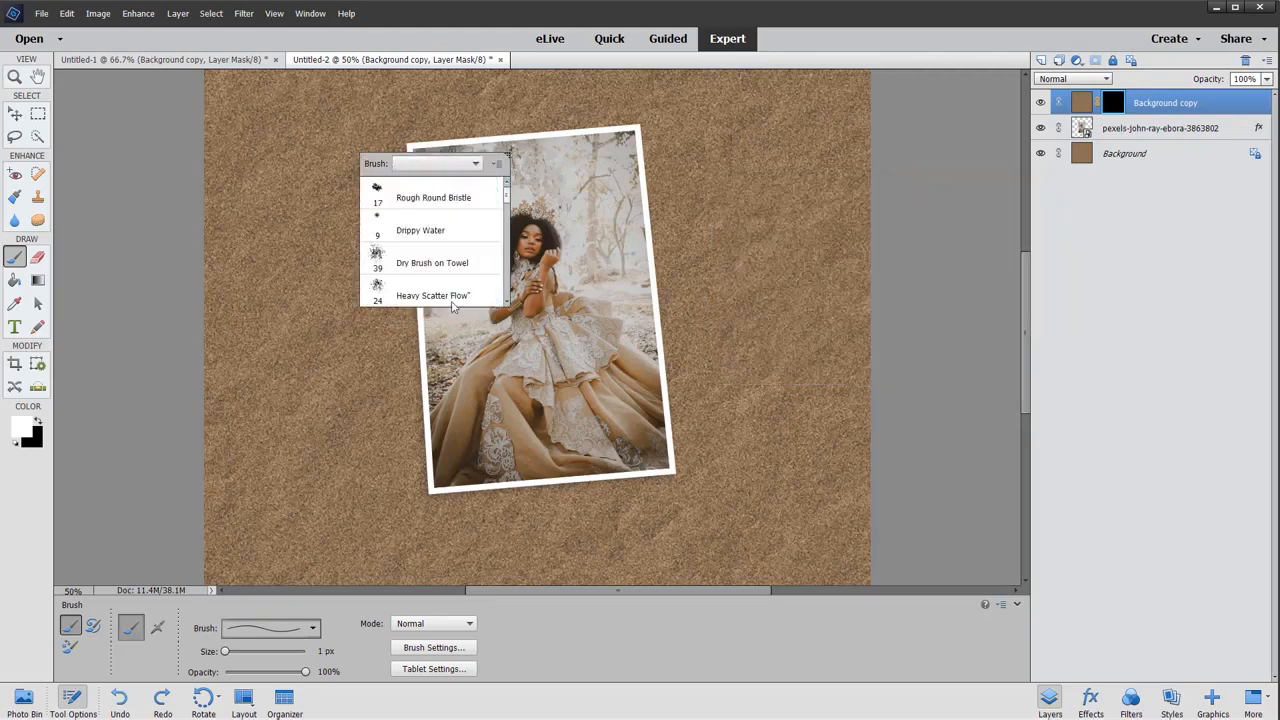
{"action": "scroll", "coordinate": [452, 295], "scroll_direction": "down", "scroll_amount": 1}
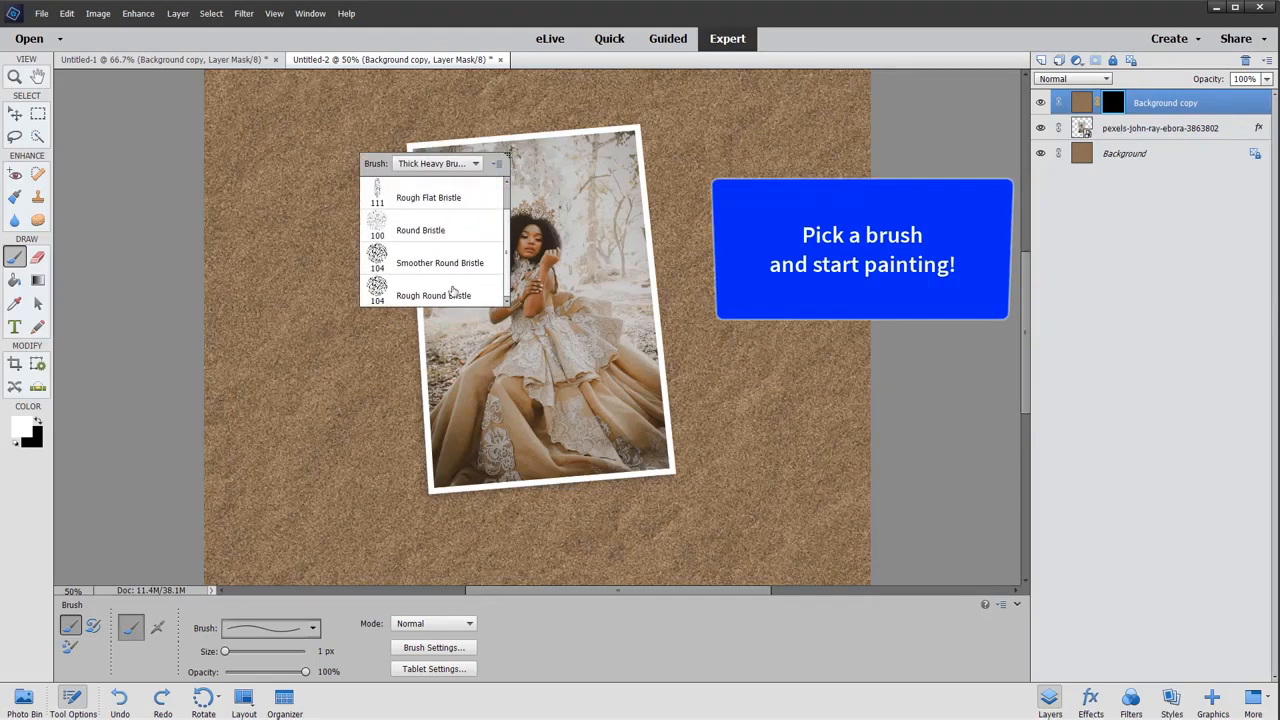
{"action": "left_click", "coordinate": [452, 291]}
{"action": "left_click", "coordinate": [638, 148]}
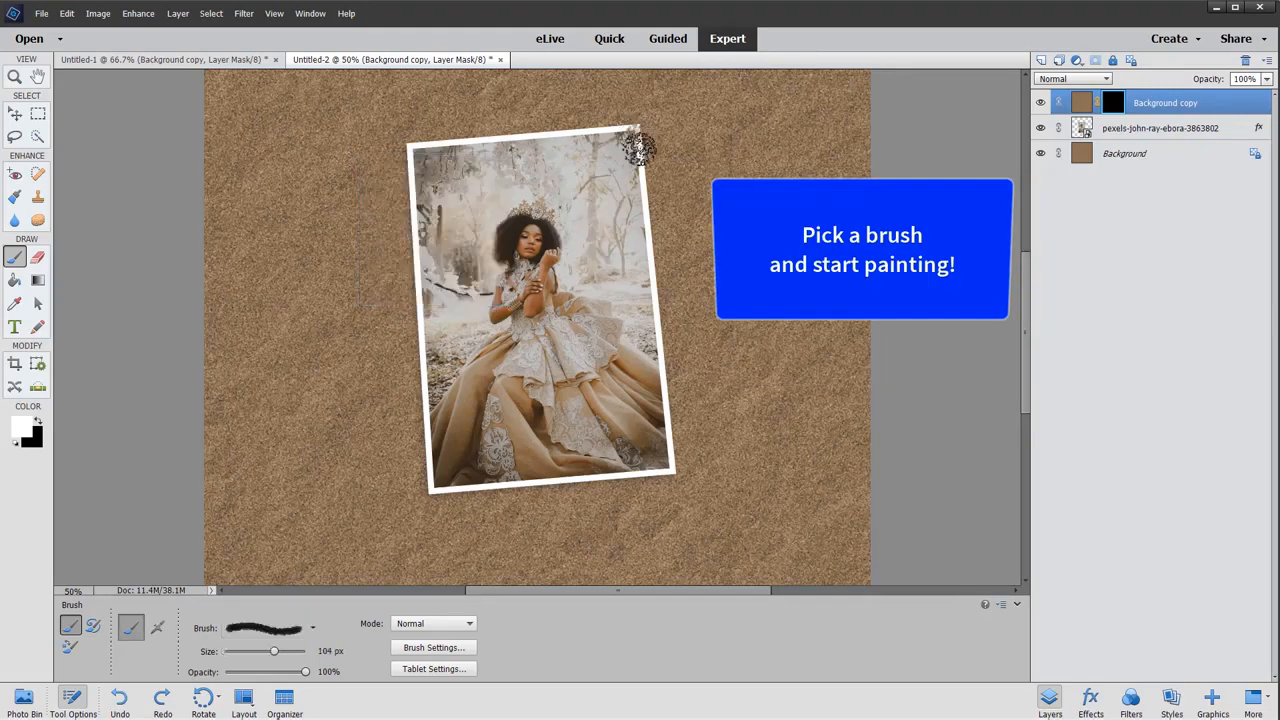
{"action": "mouse_move", "coordinate": [638, 148]}
{"action": "left_mouse_down"}
{"action": "mouse_move", "coordinate": [653, 178]}
{"action": "mouse_move", "coordinate": [624, 138]}
{"action": "mouse_move", "coordinate": [629, 119]}
{"action": "mouse_move", "coordinate": [654, 208]}
{"action": "left_mouse_up"}
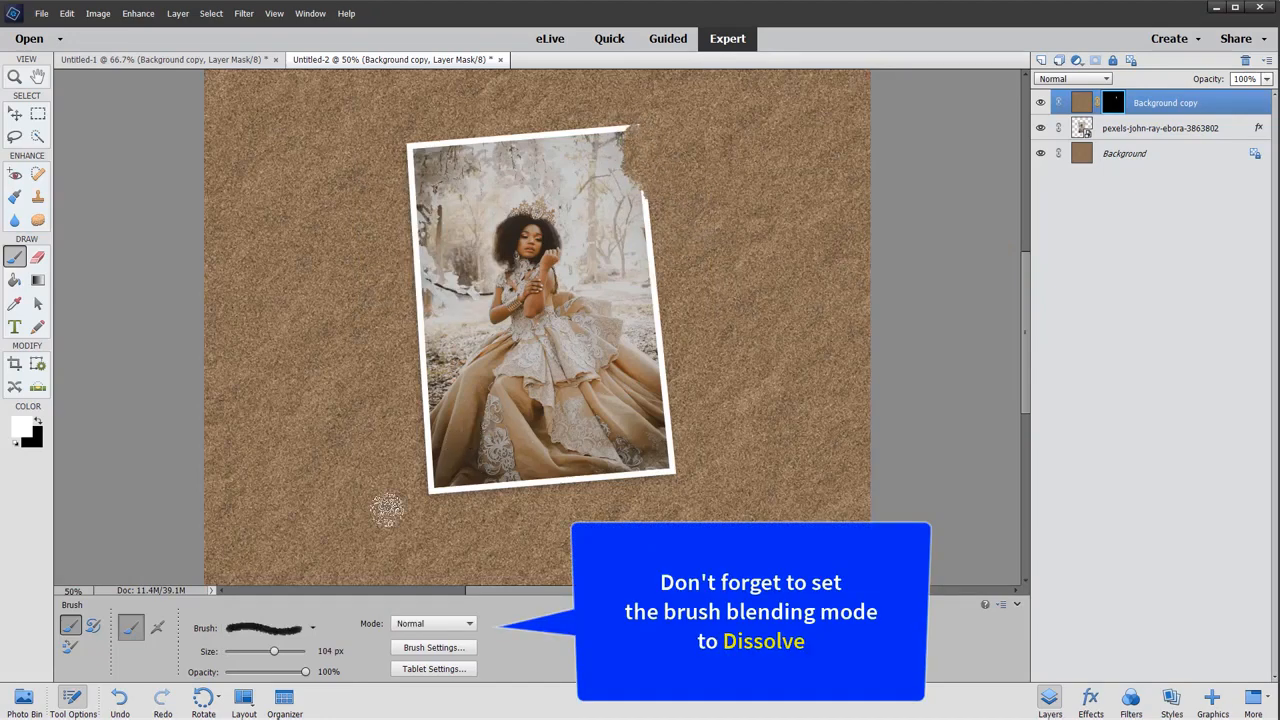
- Set the brush to Dissolve mode and 87 px, and paint sand around the photo's upper-left corner
{"action": "left_click", "coordinate": [420, 627]}
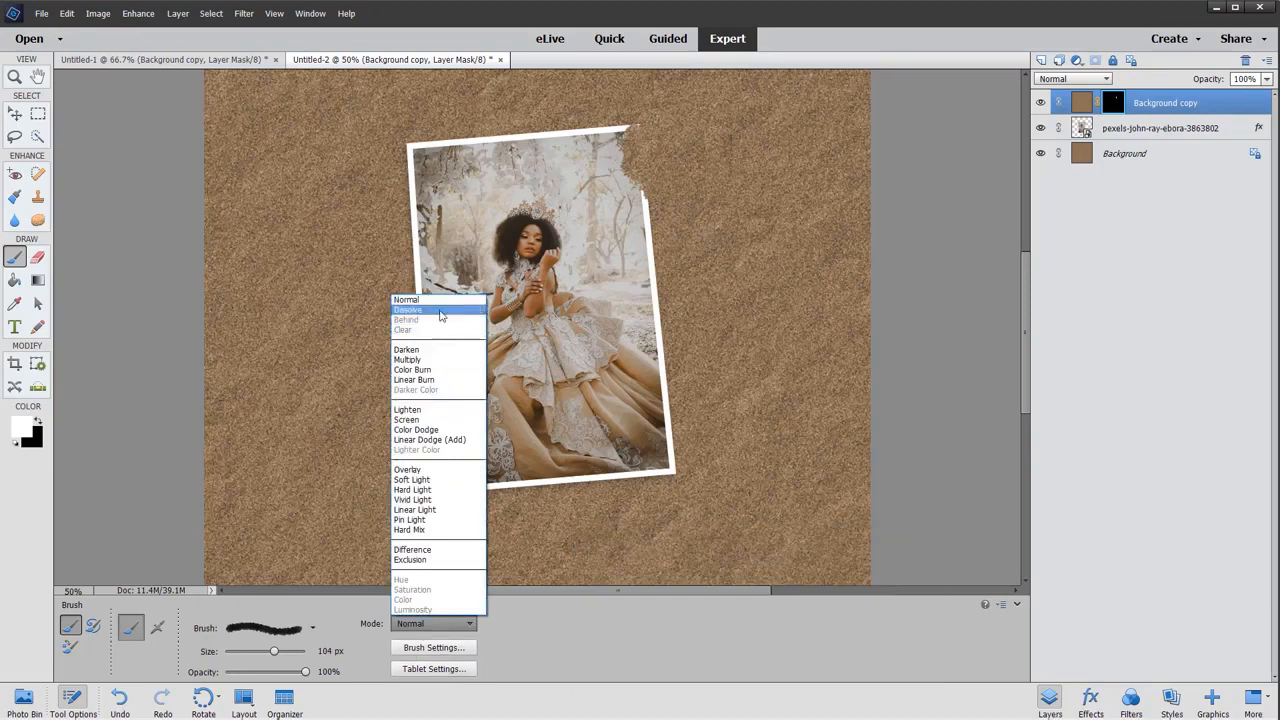
{"action": "left_click", "coordinate": [430, 310]}
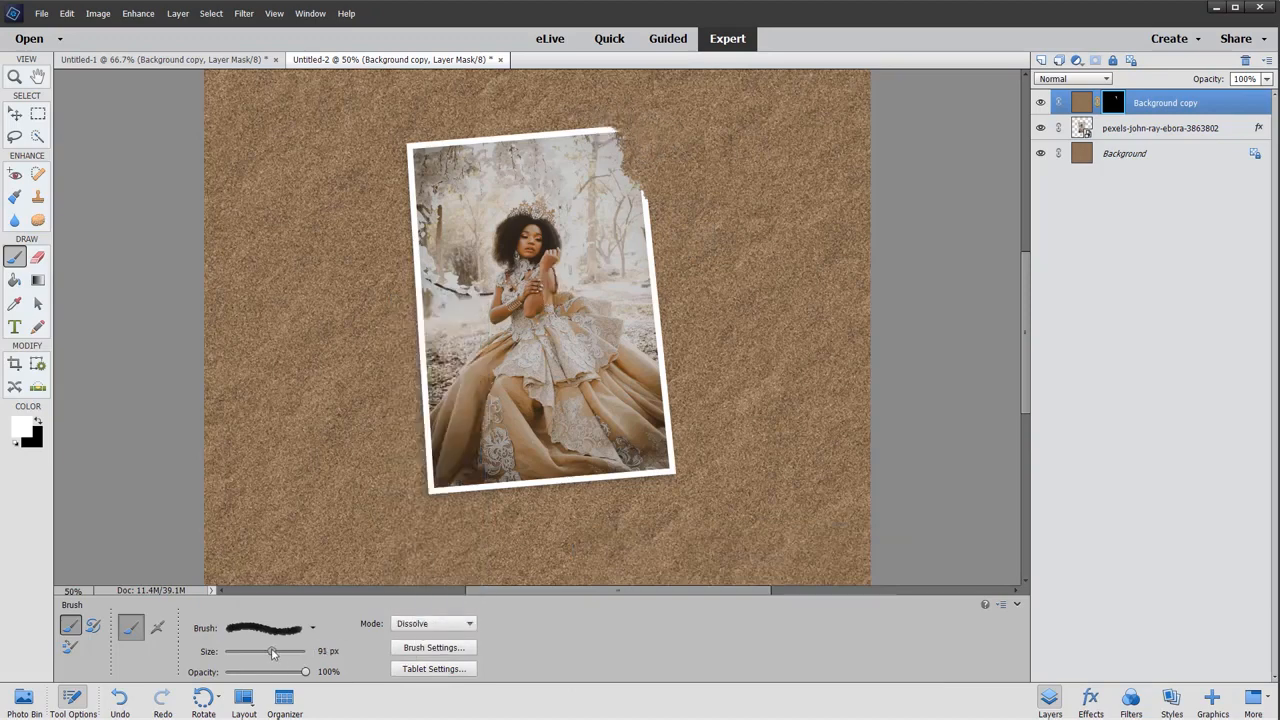
{"action": "left_click_drag", "start_coordinate": [272, 652], "coordinate": [269, 651]}
{"action": "mouse_move", "coordinate": [449, 137]}
{"action": "left_mouse_down"}
{"action": "mouse_move", "coordinate": [414, 196]}
{"action": "mouse_move", "coordinate": [441, 192]}
{"action": "mouse_move", "coordinate": [400, 185]}
{"action": "left_mouse_up"}
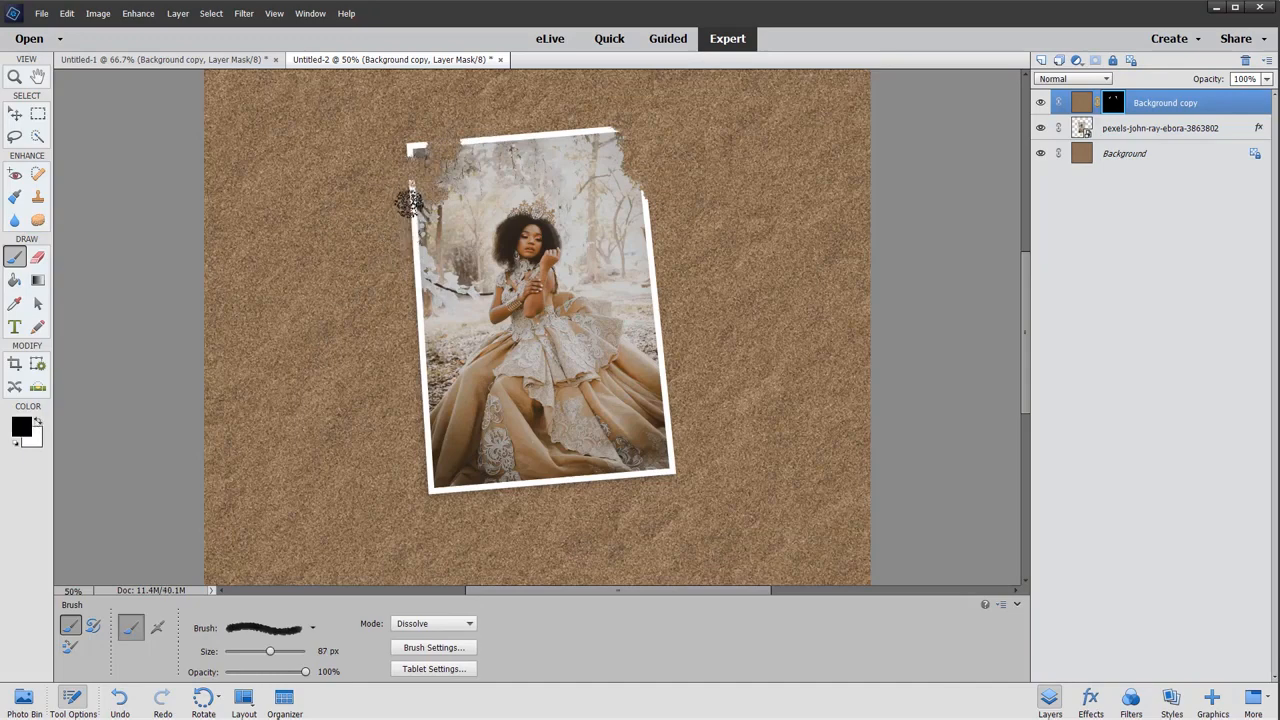
- Paint the mask in white to bury the photo's lower-left and lower-right corners, and switch to black for trimming the sand
{"action": "left_click", "coordinate": [38, 423]}
{"action": "mouse_move", "coordinate": [416, 443]}
{"action": "left_mouse_down"}
{"action": "mouse_move", "coordinate": [456, 471]}
{"action": "mouse_move", "coordinate": [421, 446]}
{"action": "mouse_move", "coordinate": [451, 499]}
{"action": "mouse_move", "coordinate": [430, 373]}
{"action": "mouse_move", "coordinate": [433, 428]}
{"action": "mouse_move", "coordinate": [398, 439]}
{"action": "mouse_move", "coordinate": [441, 487]}
{"action": "mouse_move", "coordinate": [420, 499]}
{"action": "mouse_move", "coordinate": [650, 451]}
{"action": "mouse_move", "coordinate": [701, 480]}
{"action": "left_mouse_up"}
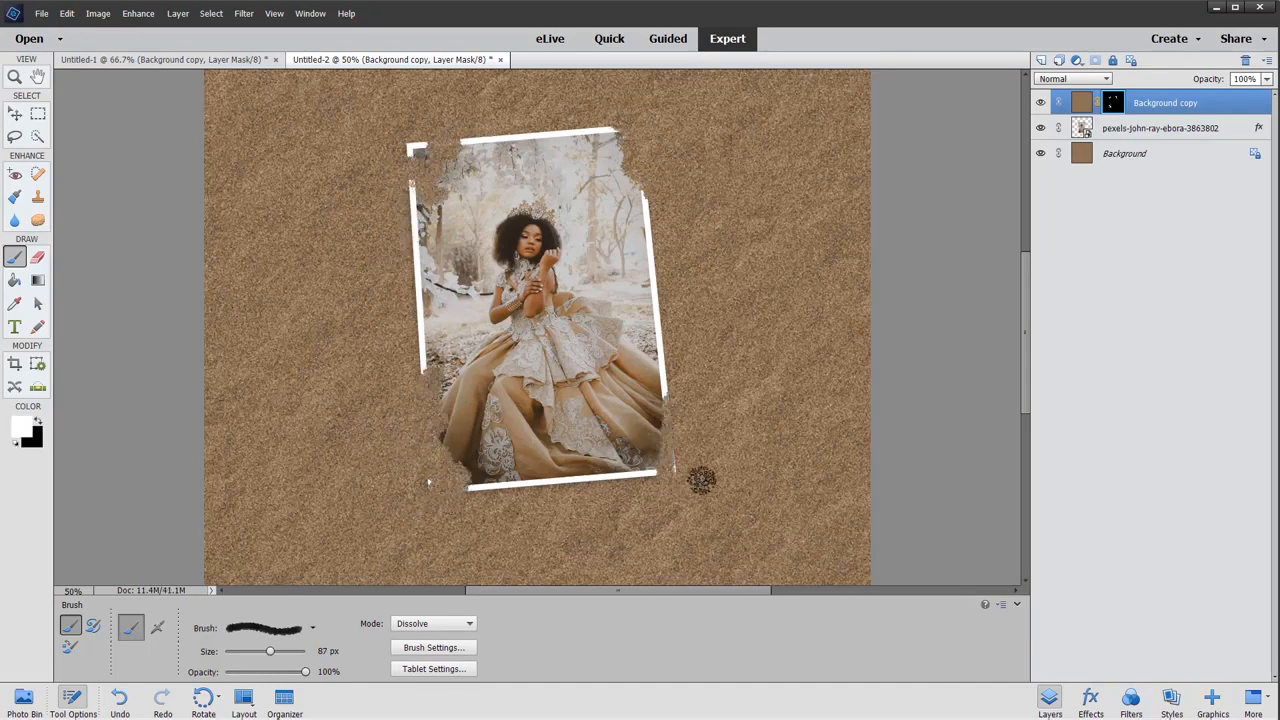
{"action": "left_click_drag", "start_coordinate": [650, 435], "coordinate": [643, 409]}
{"action": "left_click", "coordinate": [39, 424]}
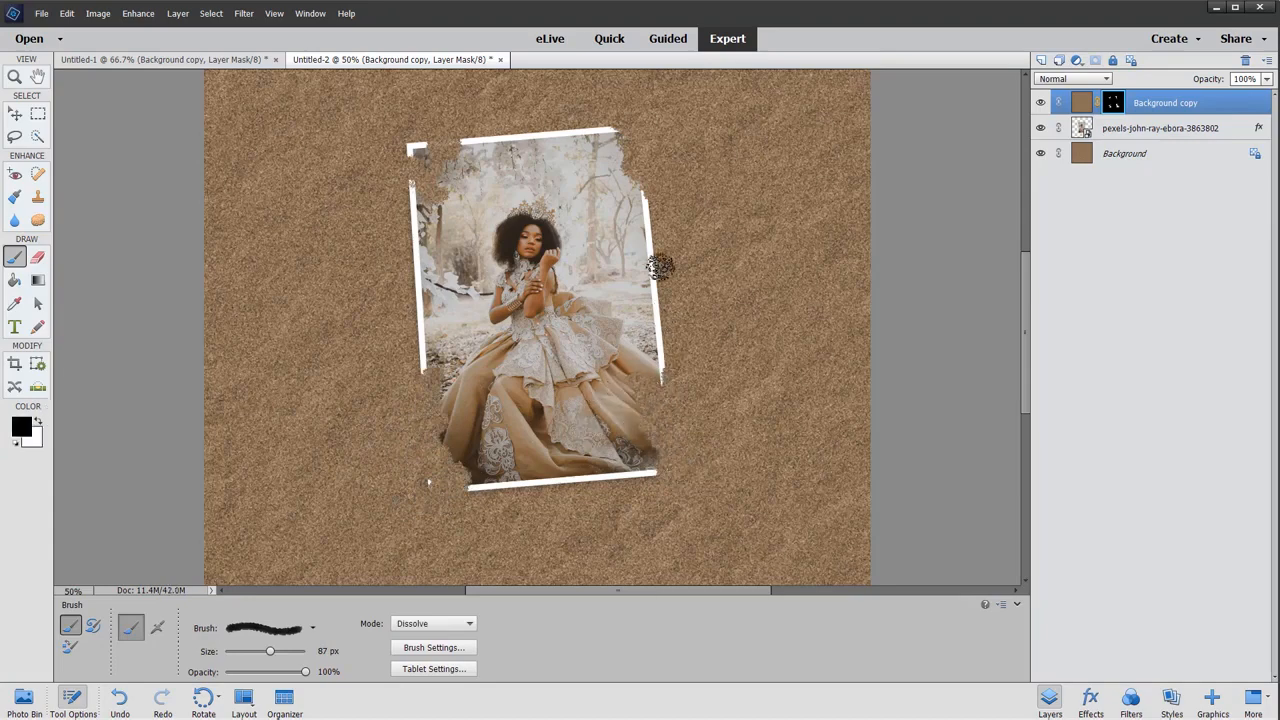